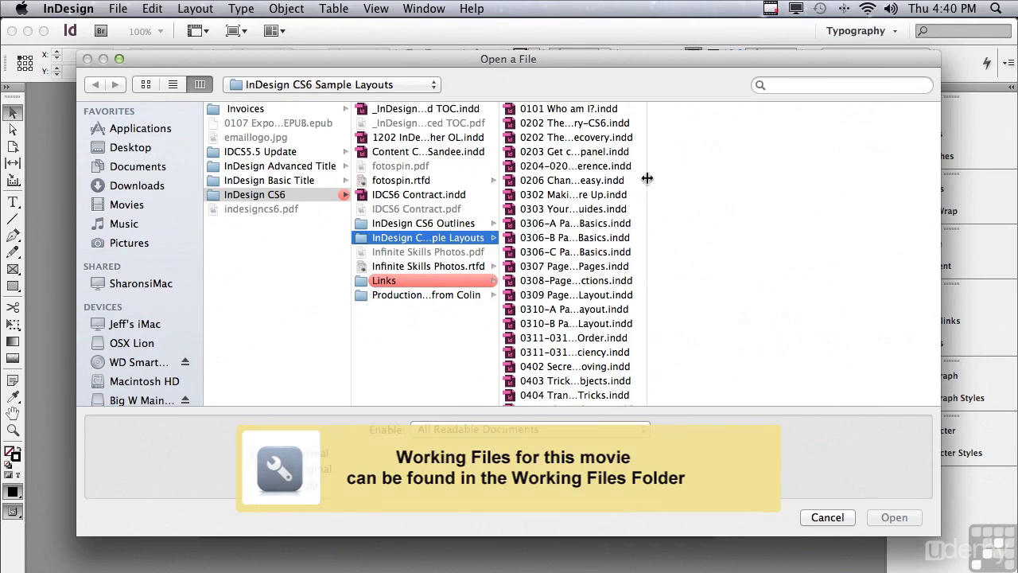
- Open the document 1404 Bevel & Emboss.indd from the InDesign CS6 Sample Layouts folder
drag(648, 161, 636, 360)
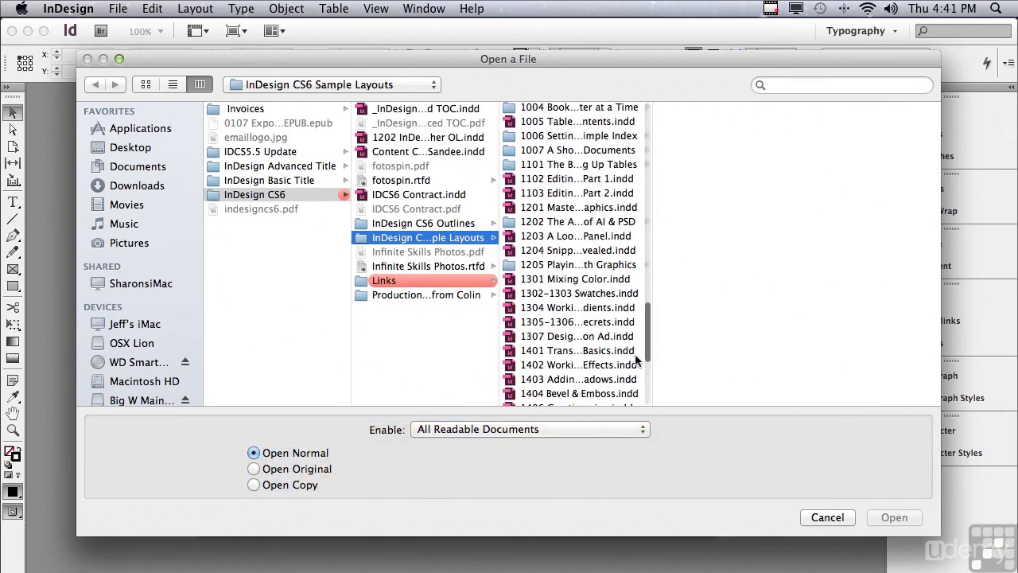
click(571, 393)
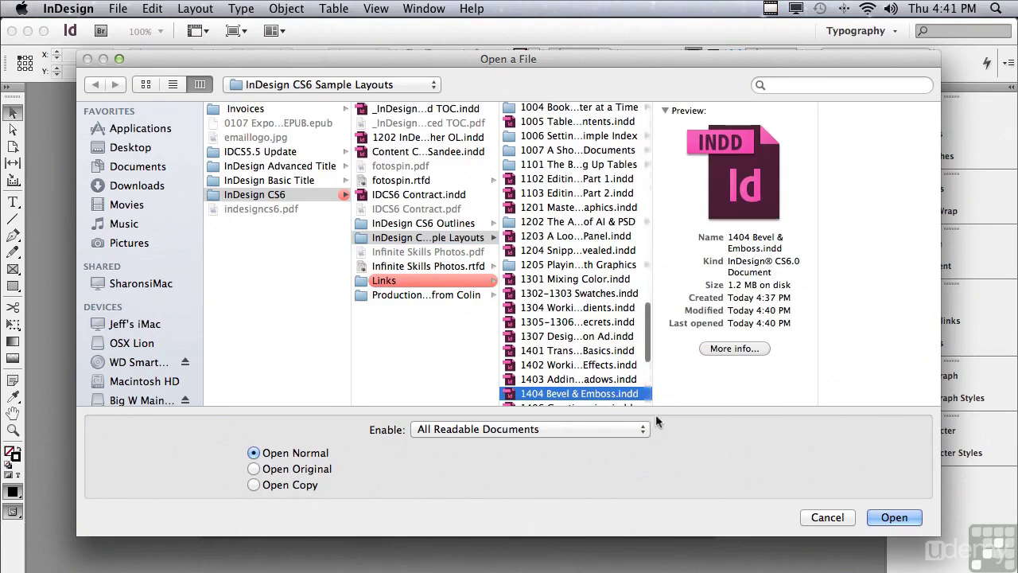
click(871, 517)
- Add a Bevel and Emboss effect to the whole red text frame as an object-level effect
click(421, 175)
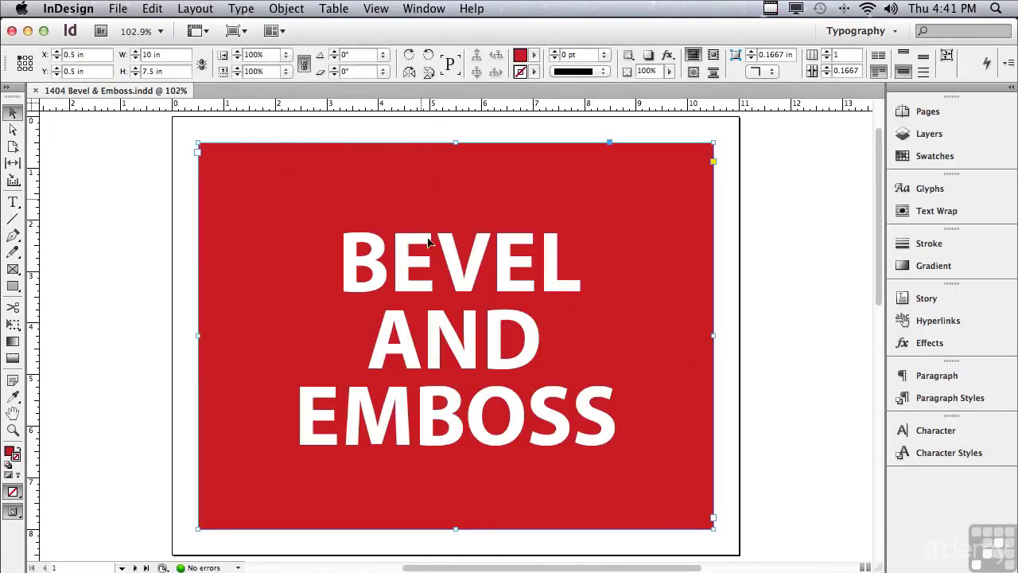
drag(467, 569, 510, 559)
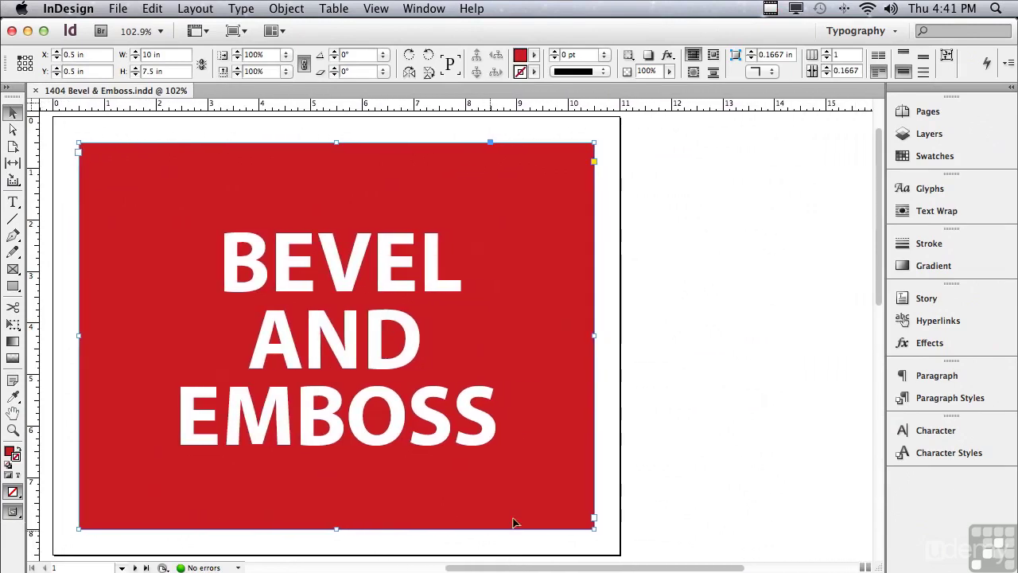
click(910, 343)
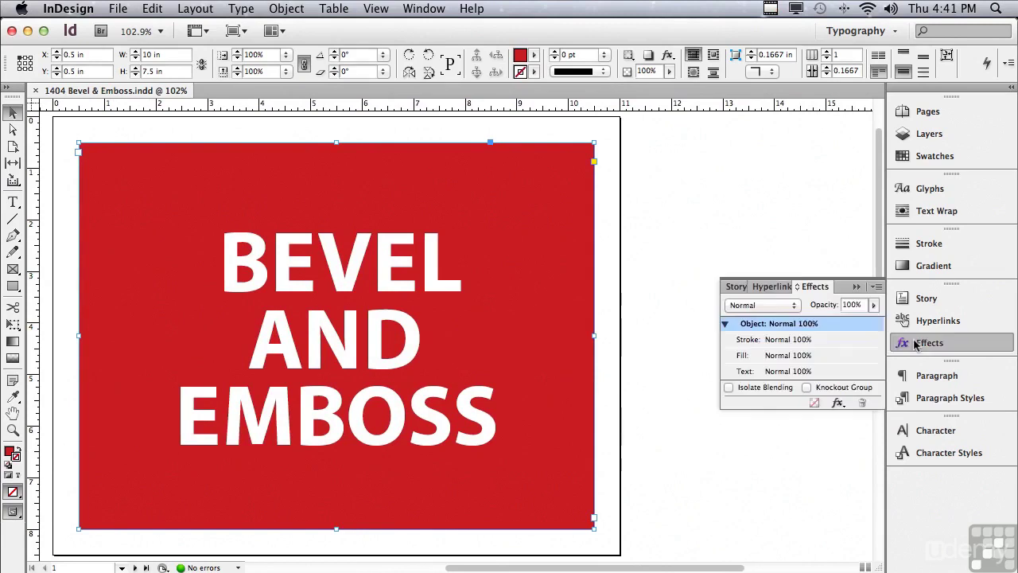
click(841, 404)
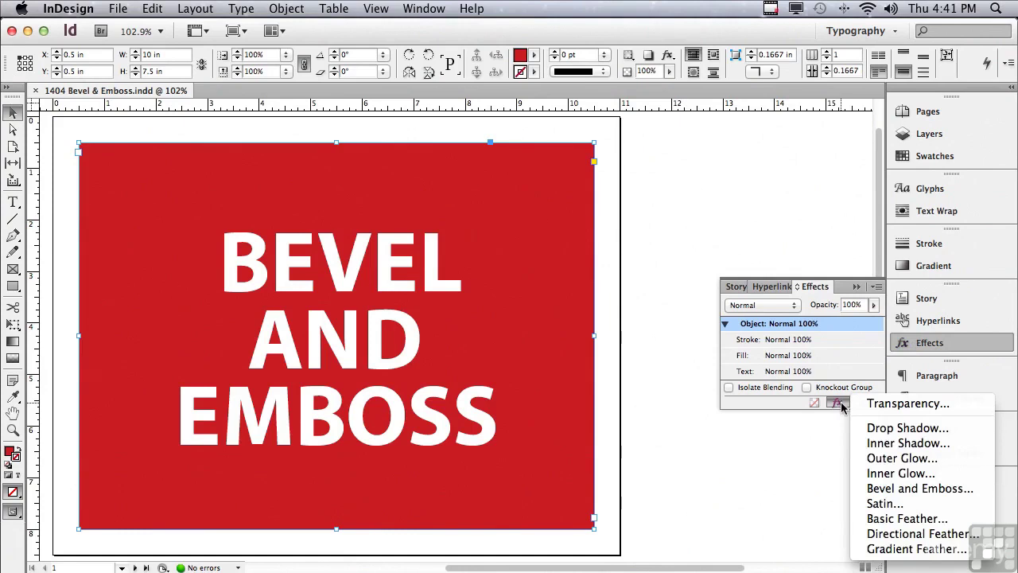
click(887, 487)
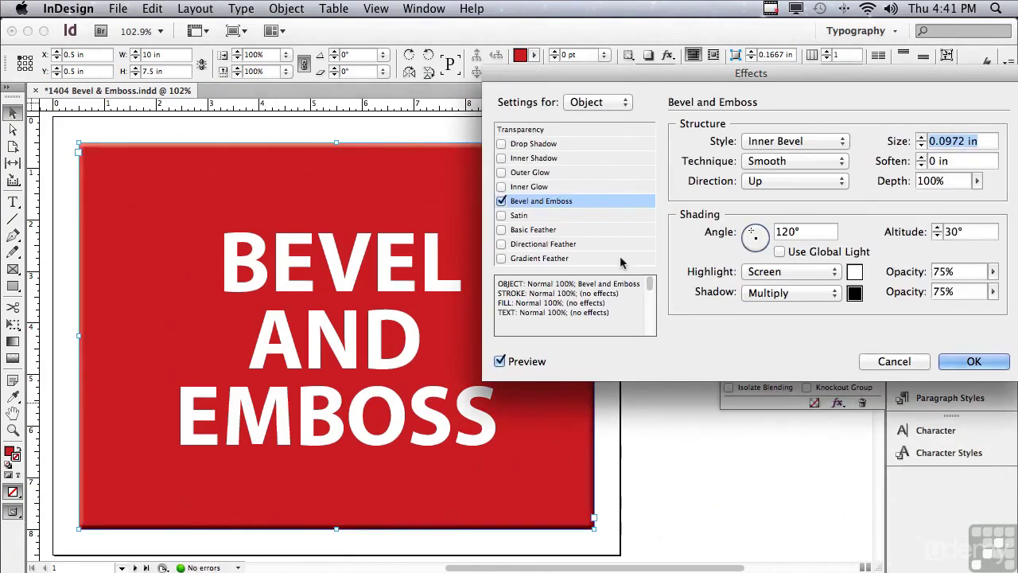
- Increase the size of the red frame's bevel to 0.3125 in
drag(653, 71, 640, 74)
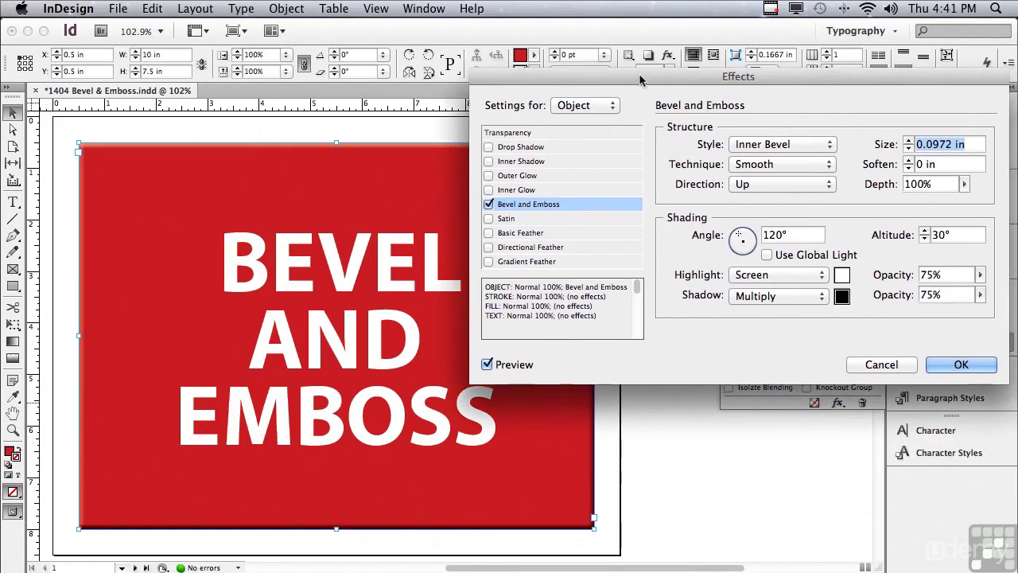
click(908, 141)
click(908, 141)
click(908, 141)
click(908, 141)
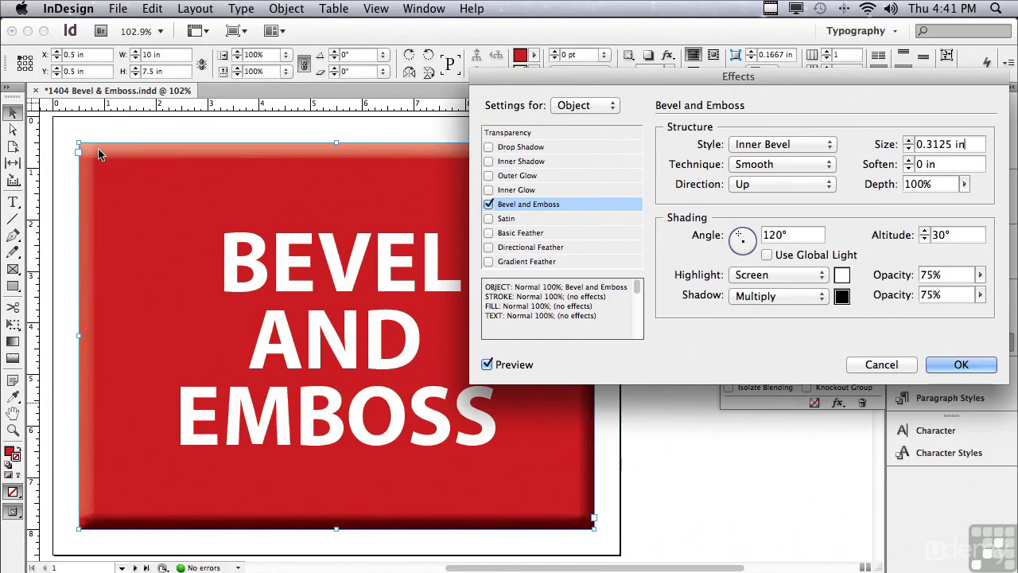
- Try the Chisel Hard and Chisel Soft techniques on the frame's bevel, and return the technique to Smooth
click(763, 167)
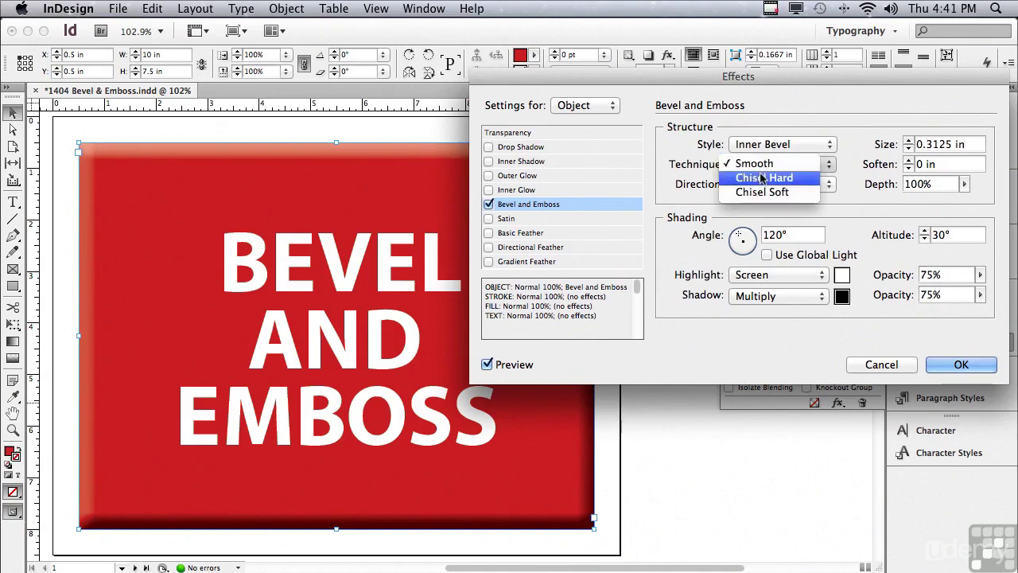
click(761, 178)
click(760, 164)
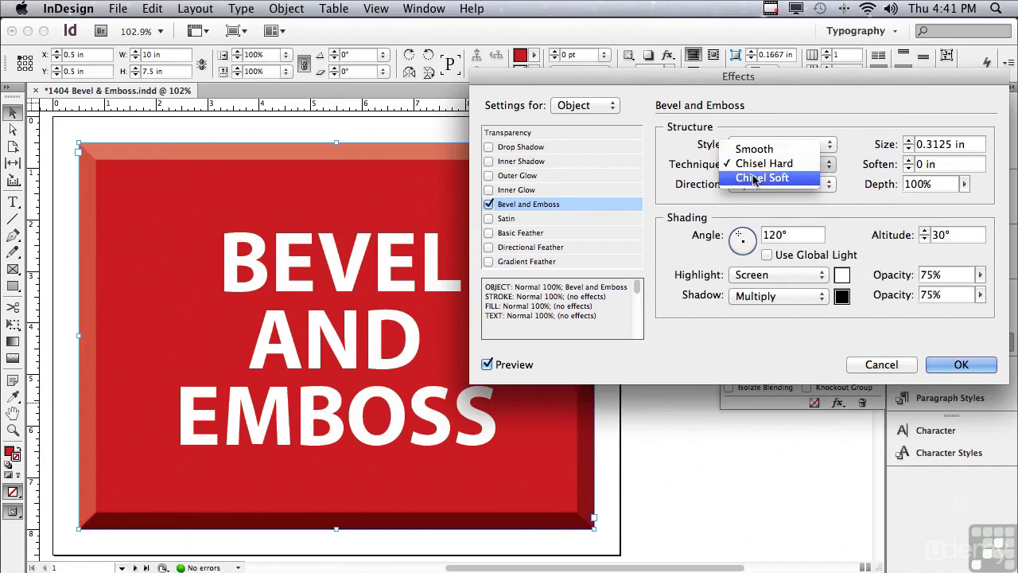
click(755, 178)
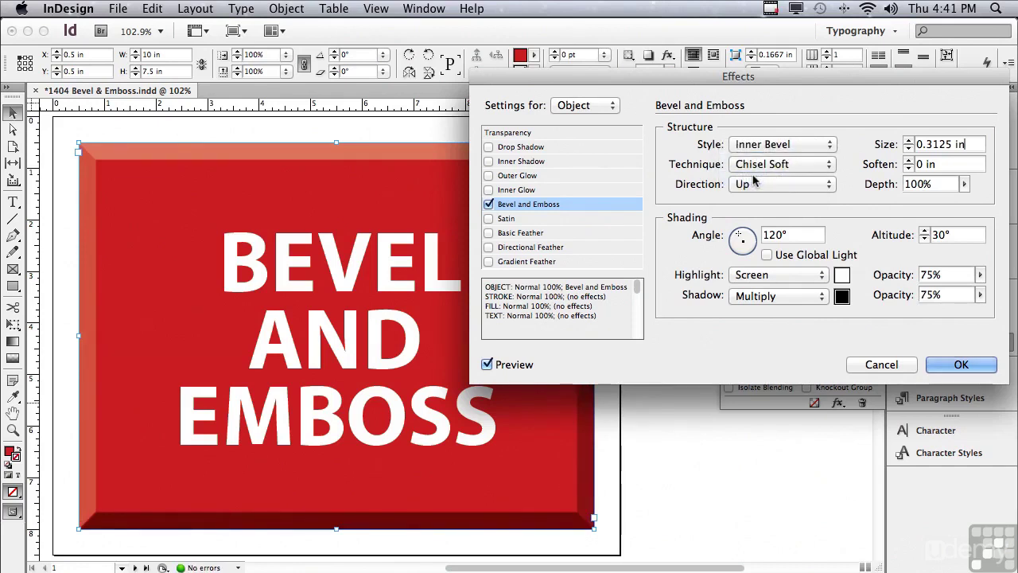
click(751, 164)
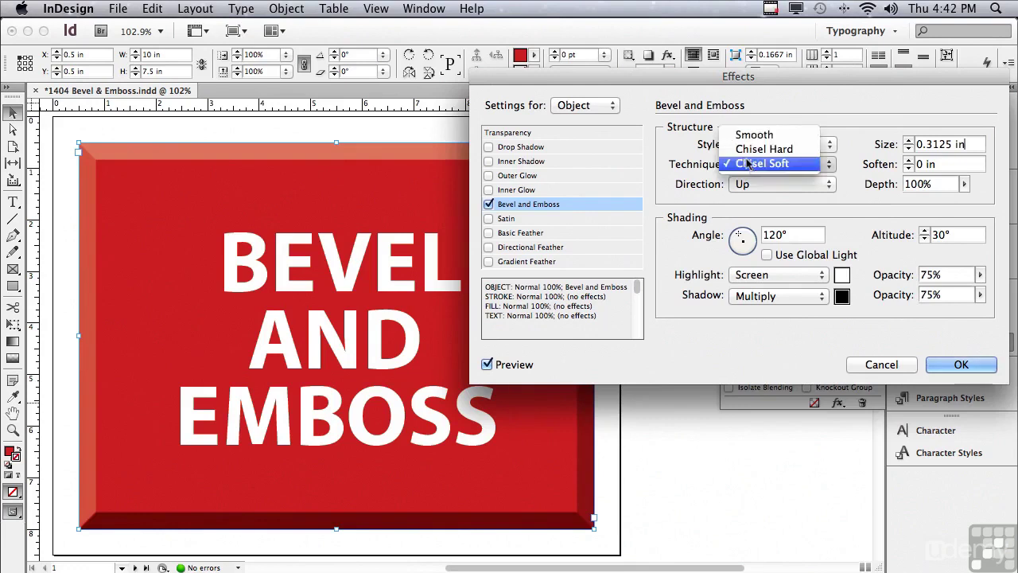
click(745, 137)
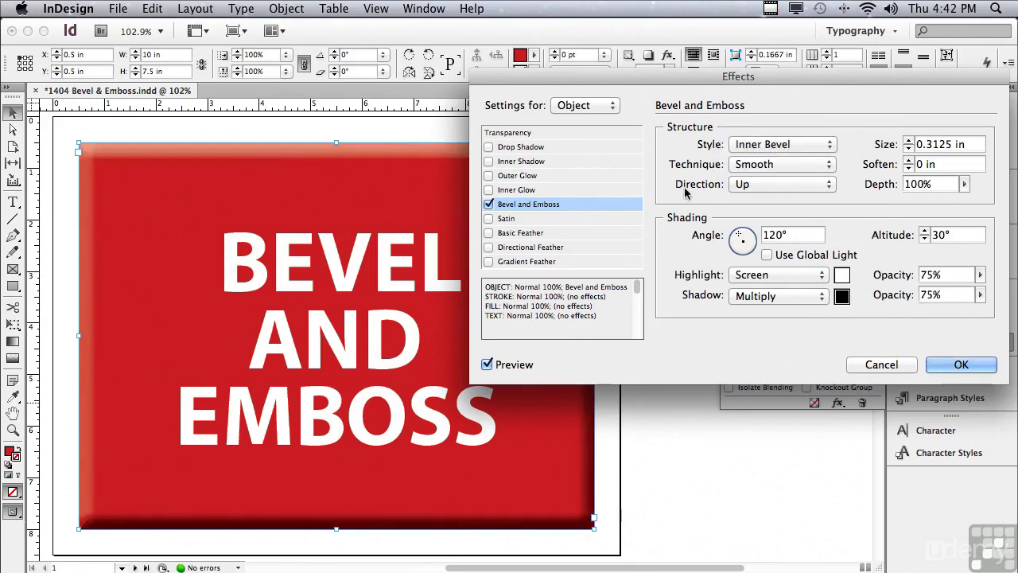
- Try the Down direction for the frame's bevel, and set the direction back to Up
click(739, 186)
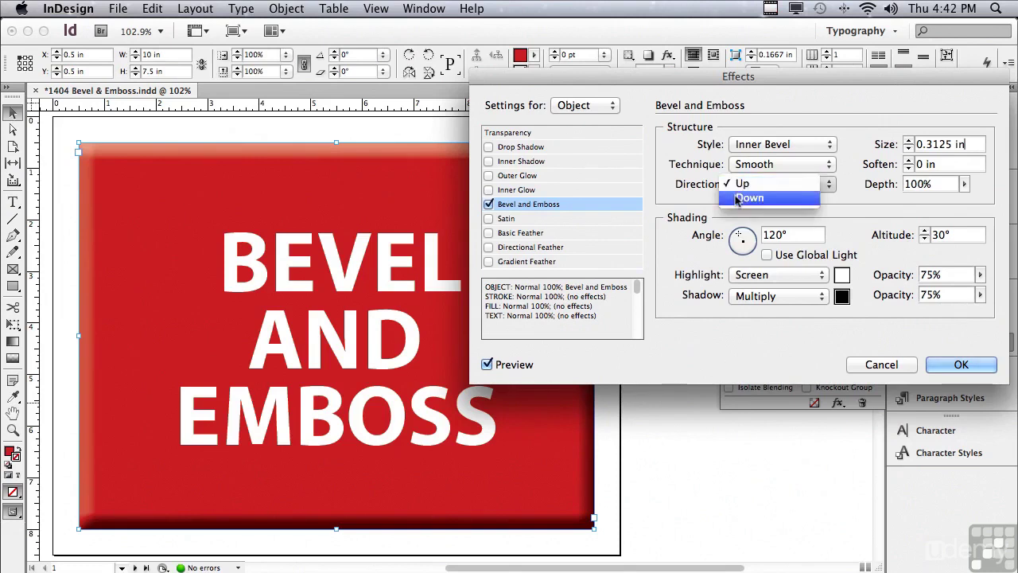
click(737, 198)
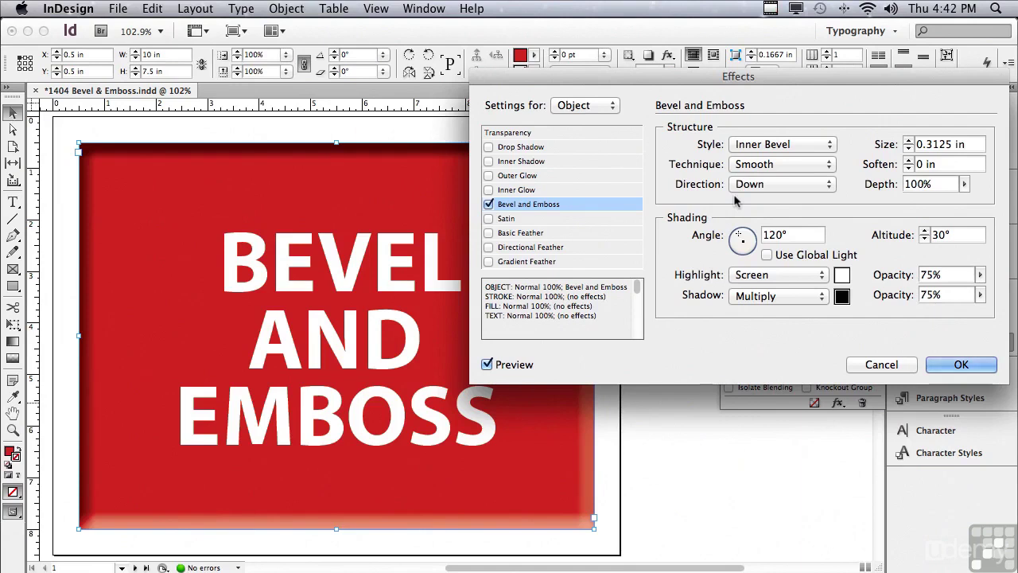
click(748, 186)
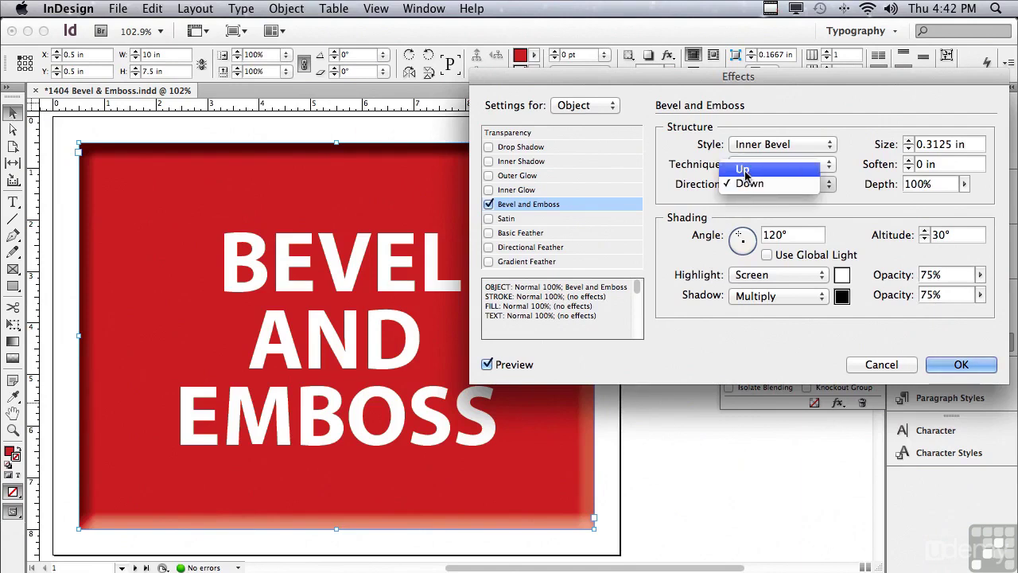
click(744, 170)
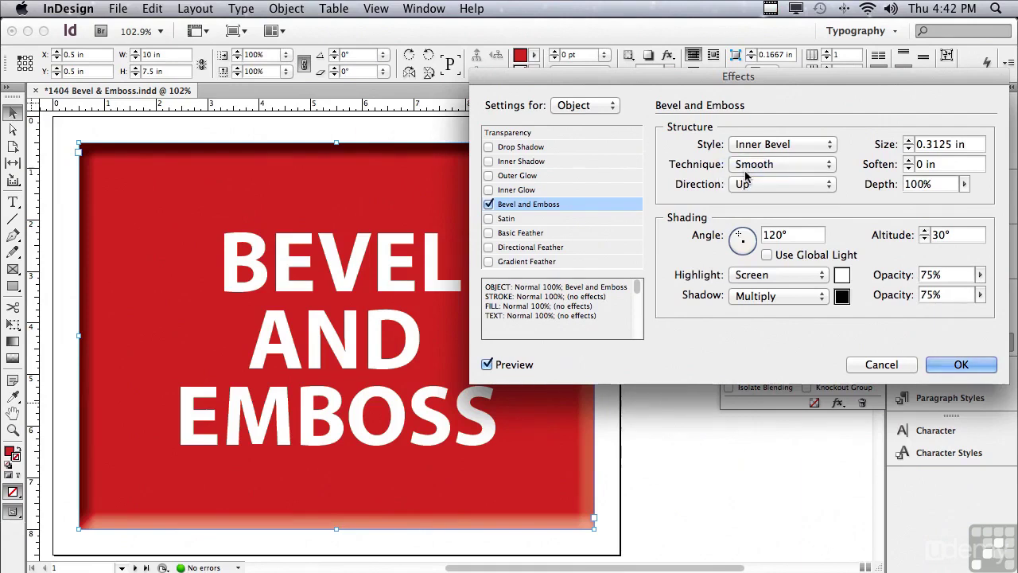
- Set the frame bevel's Soften to 0.1875 in and try its Depth adjustment, ending at 100%
click(908, 160)
click(908, 161)
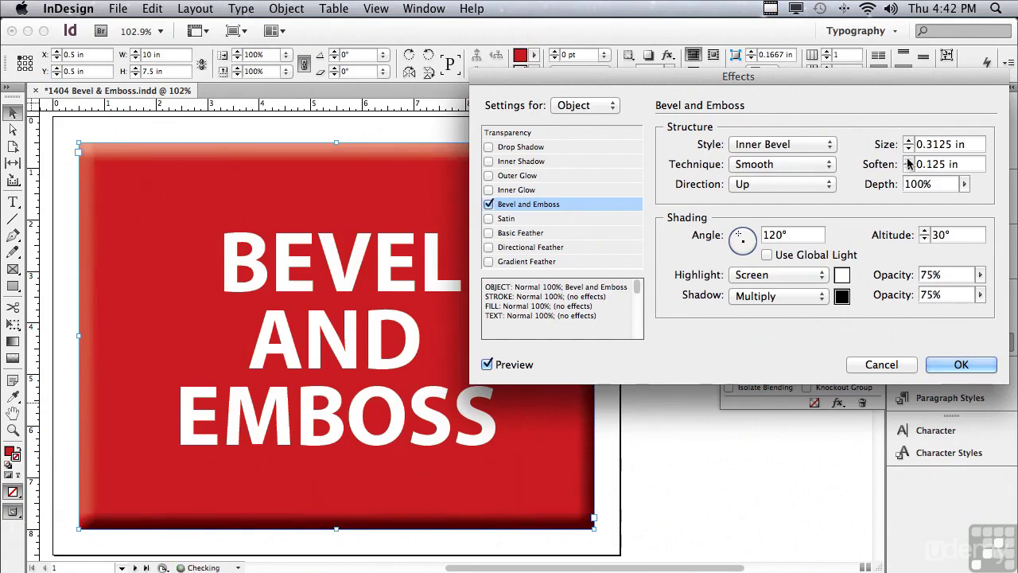
click(908, 161)
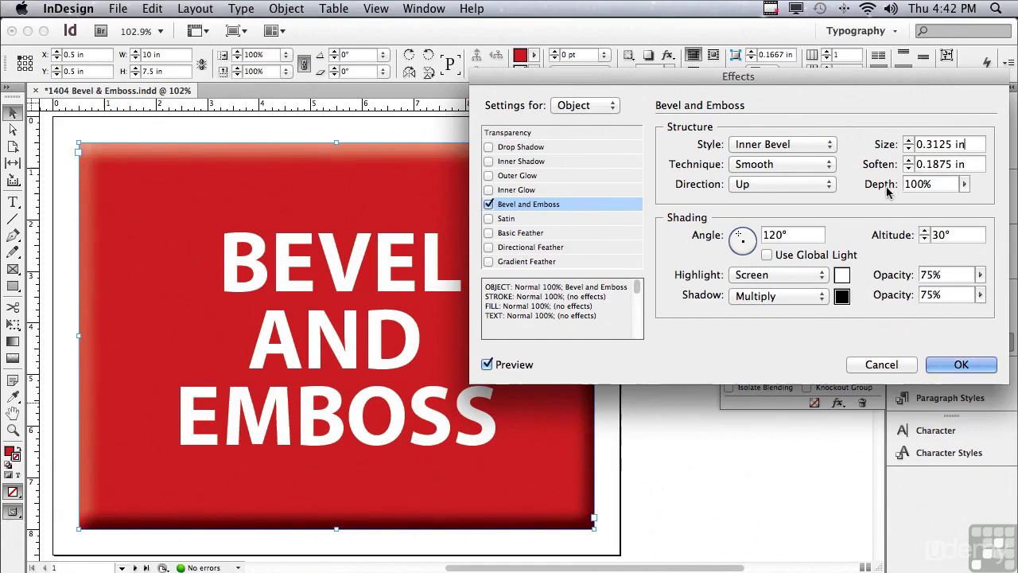
click(964, 185)
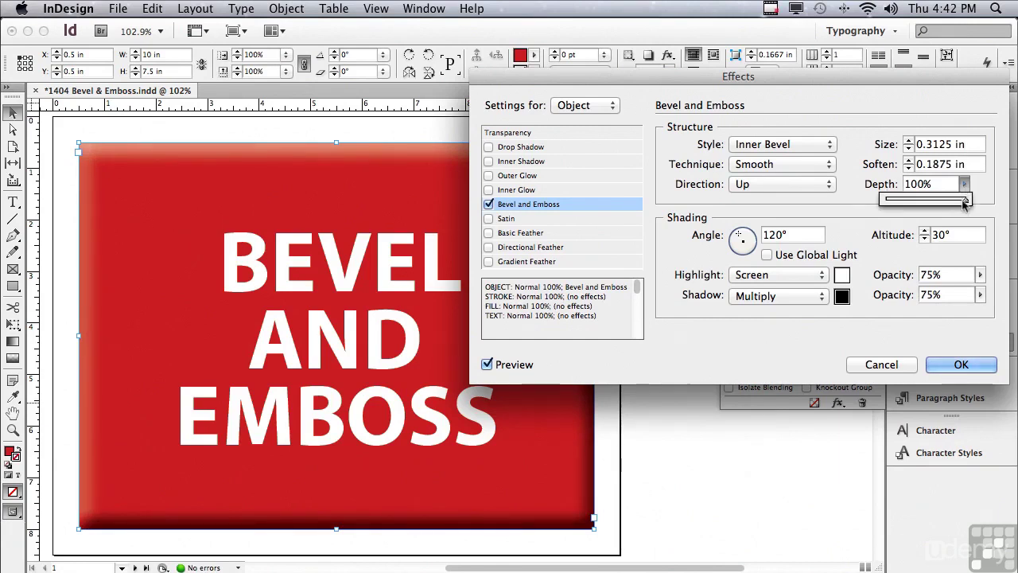
mouse_move(965, 202)
mouse_down()
mouse_move(920, 204)
mouse_move(968, 204)
mouse_up()
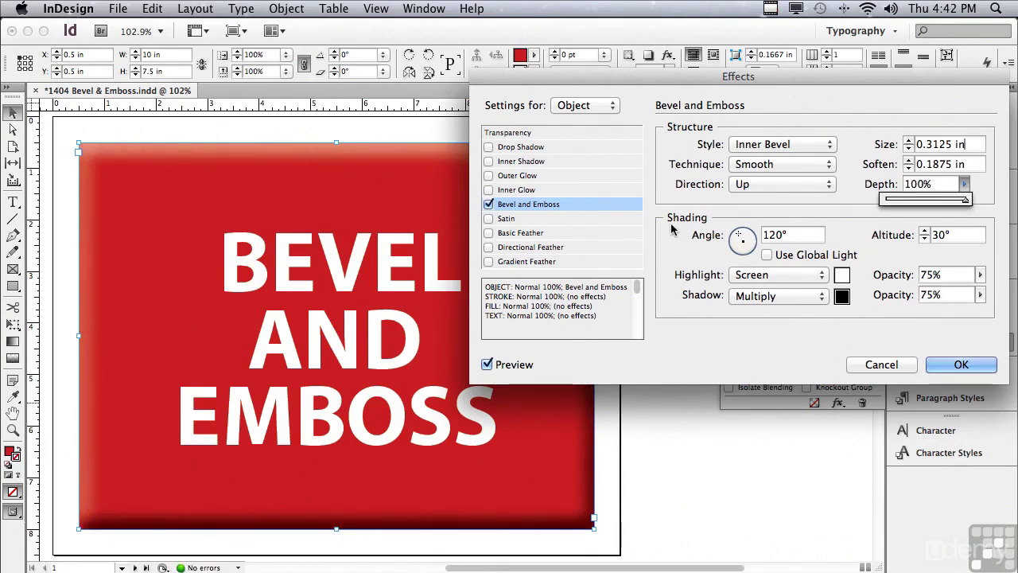
- Set the frame bevel's light source to a 149° angle and 30° altitude, and apply the effect
click(737, 237)
mouse_move(738, 237)
mouse_down()
mouse_move(746, 251)
mouse_move(748, 238)
mouse_move(739, 242)
mouse_up()
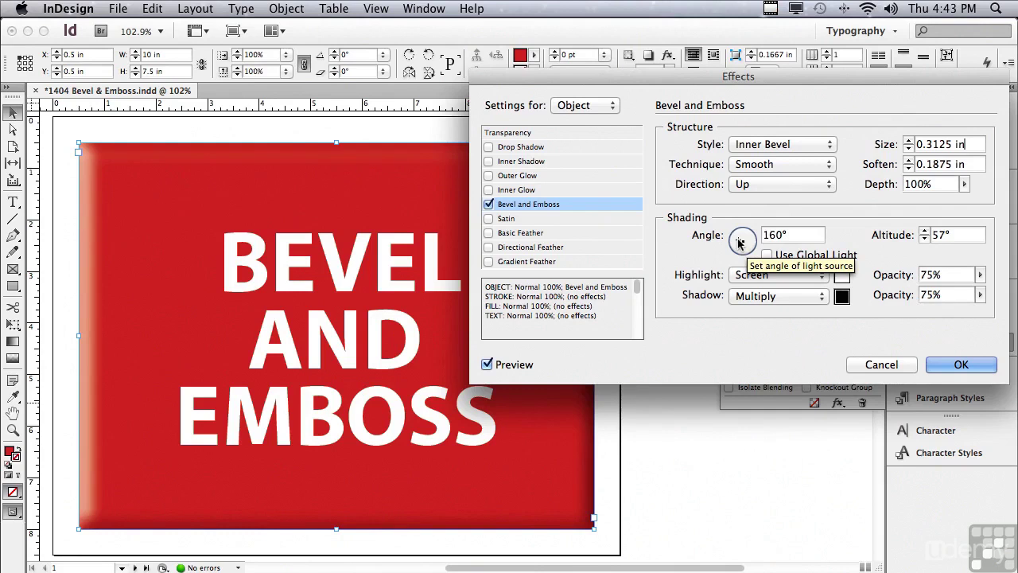
drag(739, 243, 742, 244)
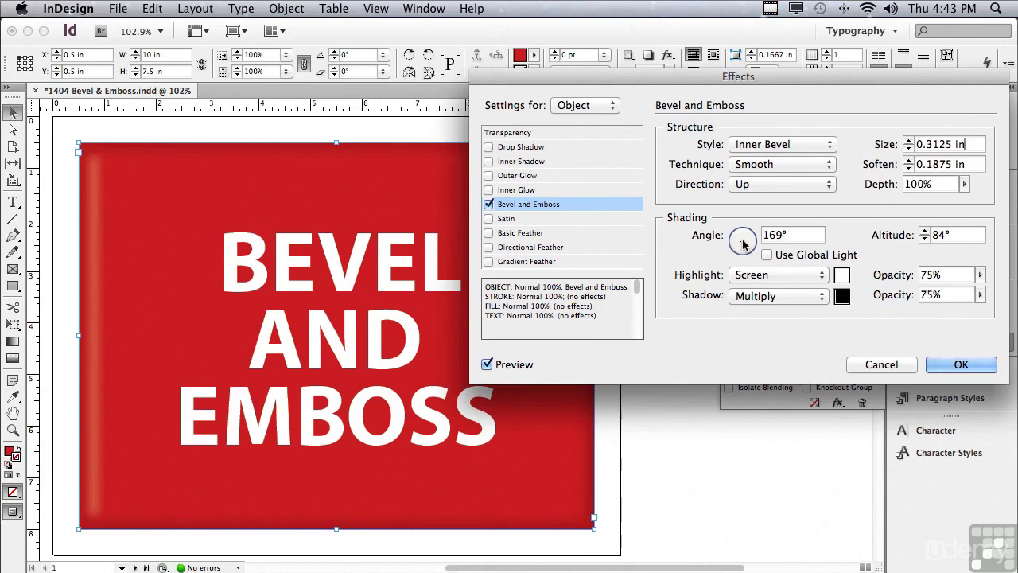
drag(743, 244, 737, 241)
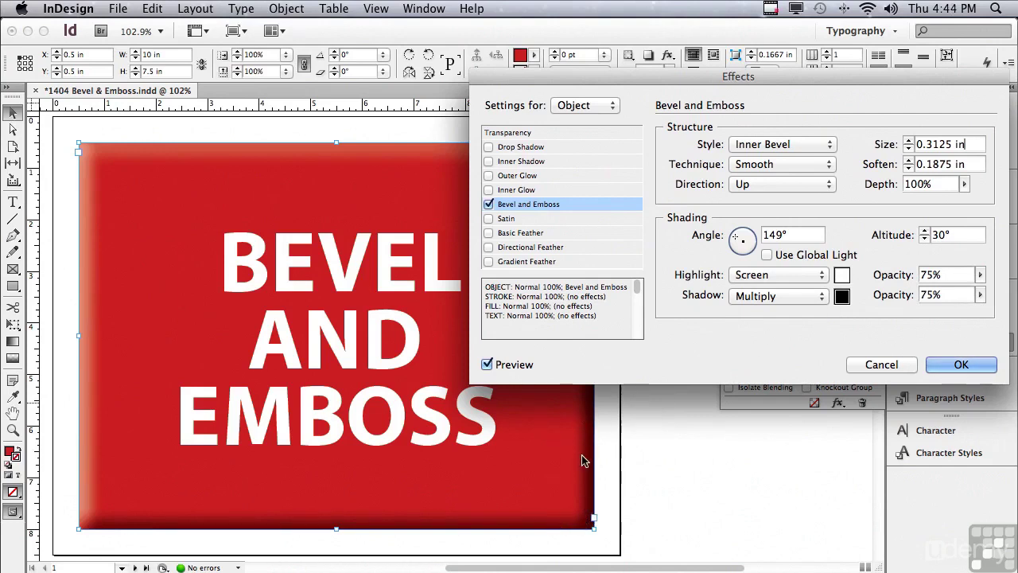
click(938, 366)
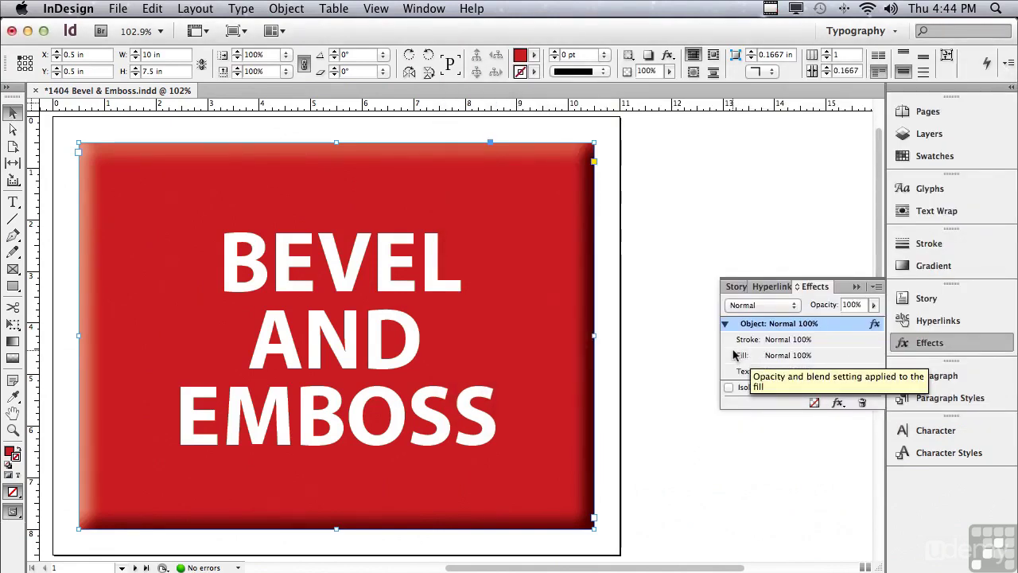
- Add a Bevel and Emboss effect to only the frame's text, using the Outer Bevel style
click(743, 372)
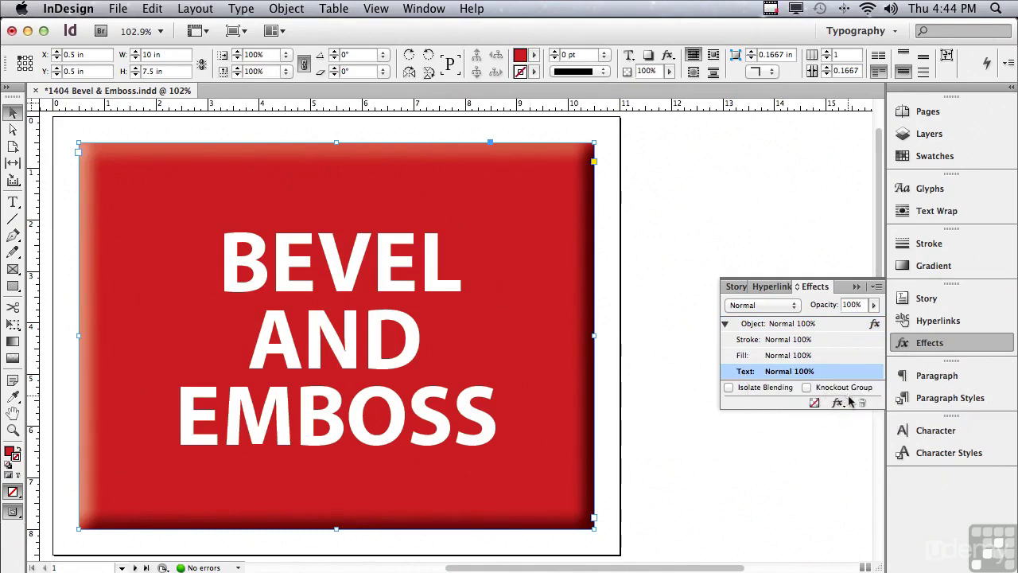
click(838, 403)
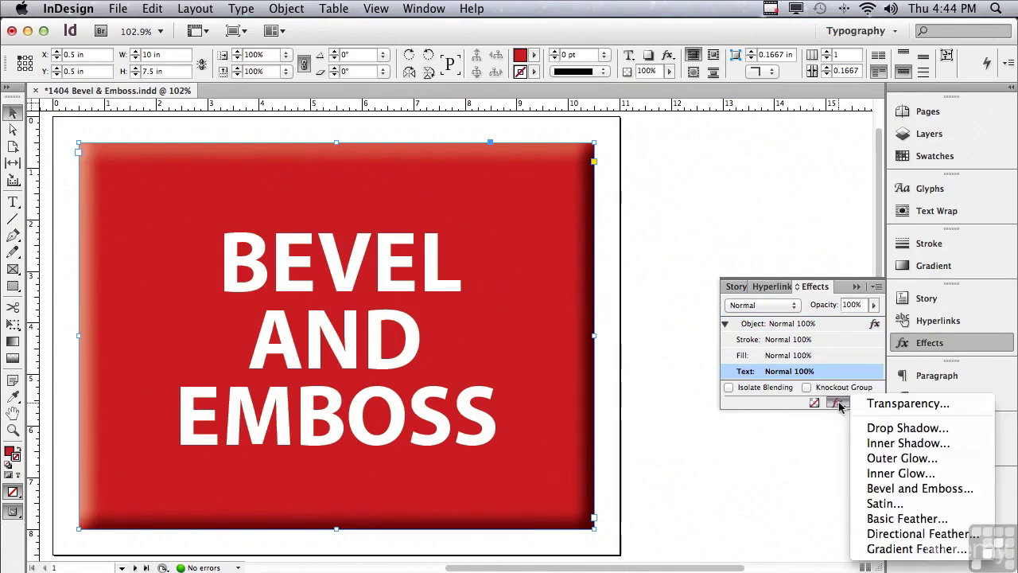
click(887, 486)
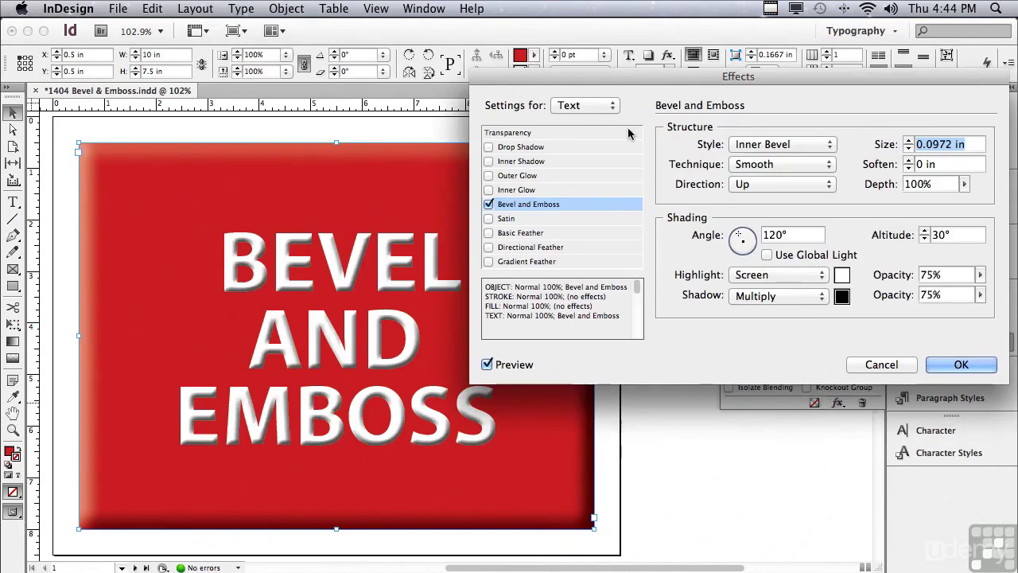
drag(583, 77, 644, 107)
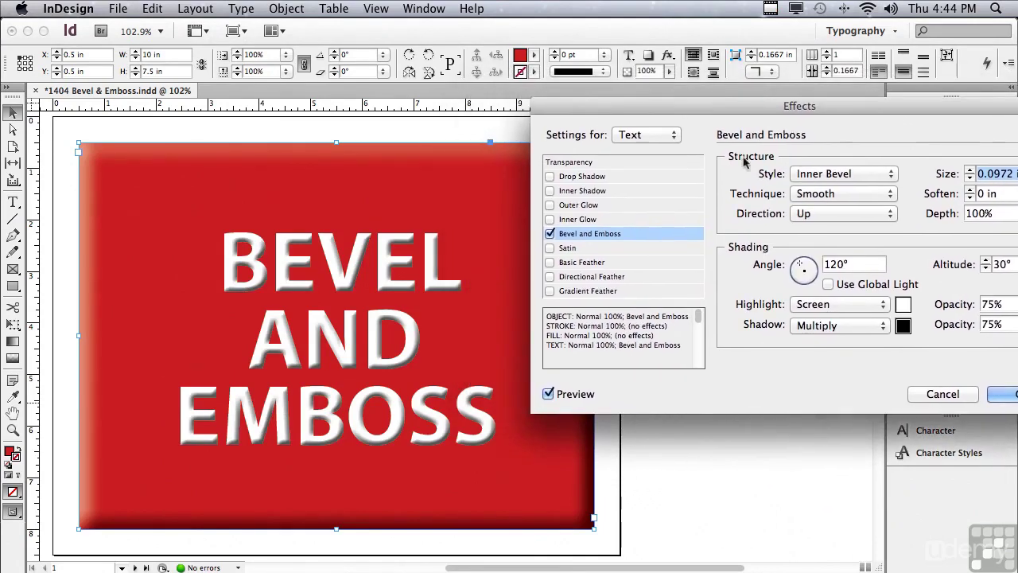
click(806, 176)
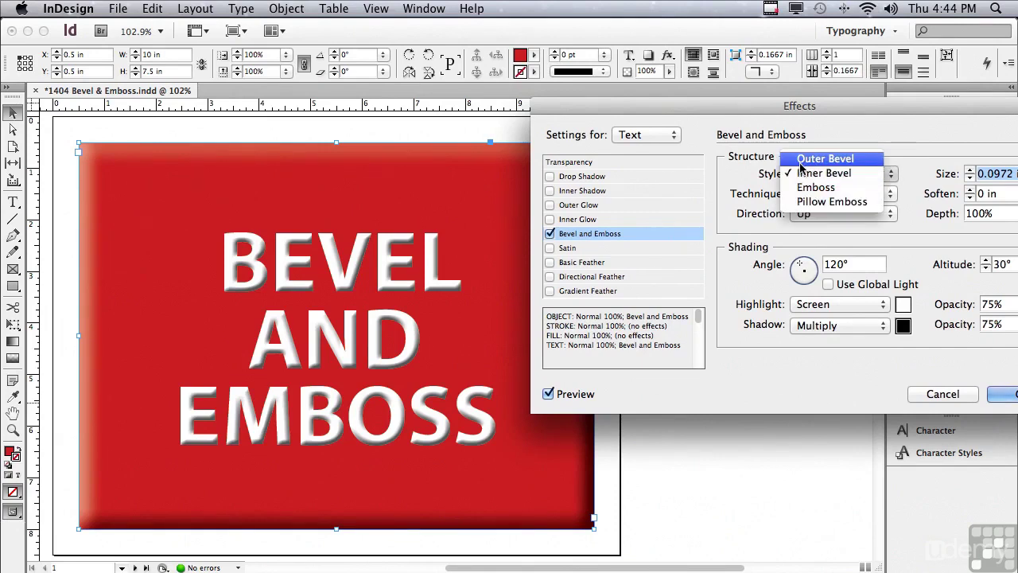
click(800, 161)
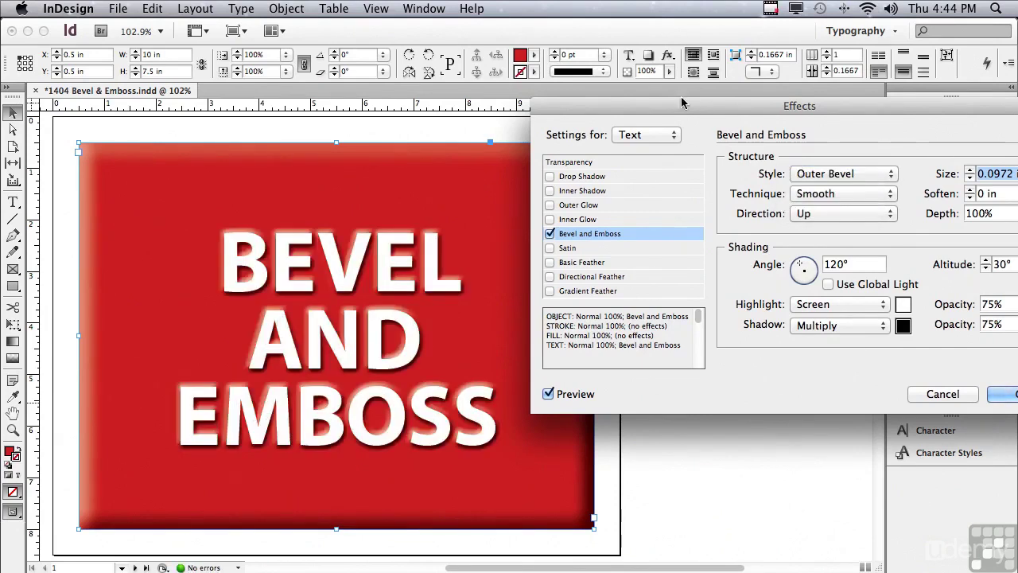
- Change the technique of the text's bevel to Chisel Hard
drag(646, 104, 595, 56)
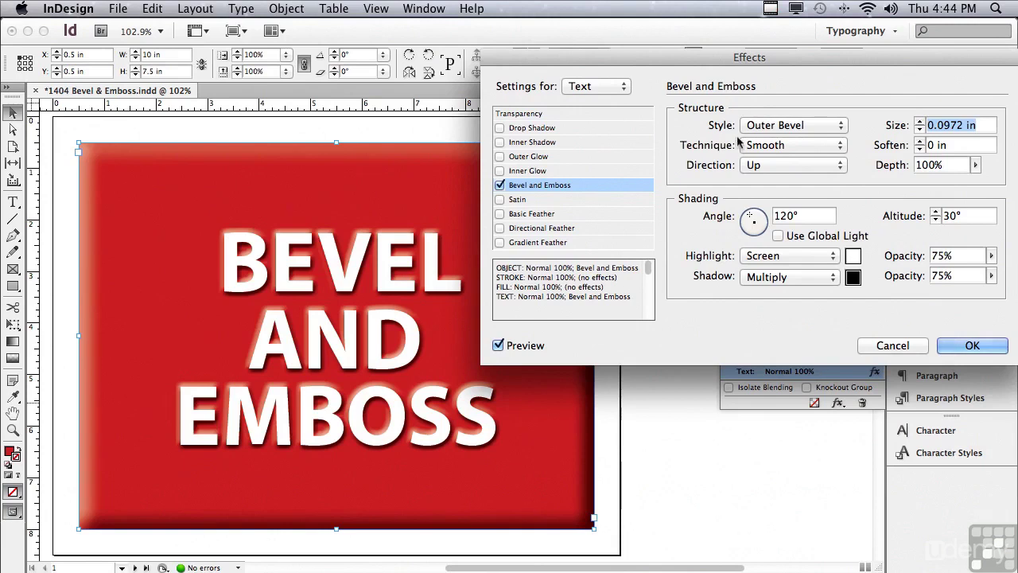
click(767, 148)
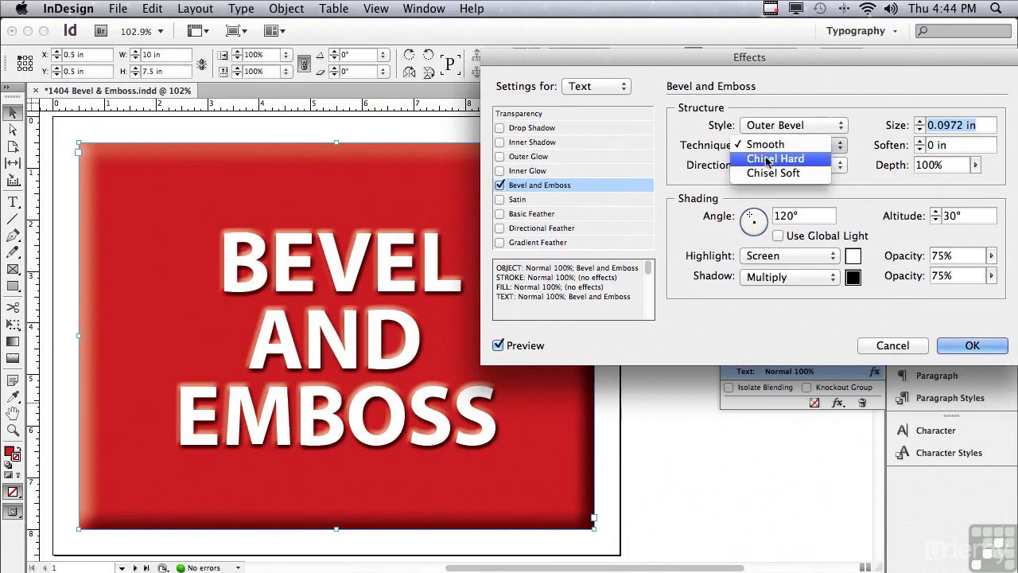
click(766, 160)
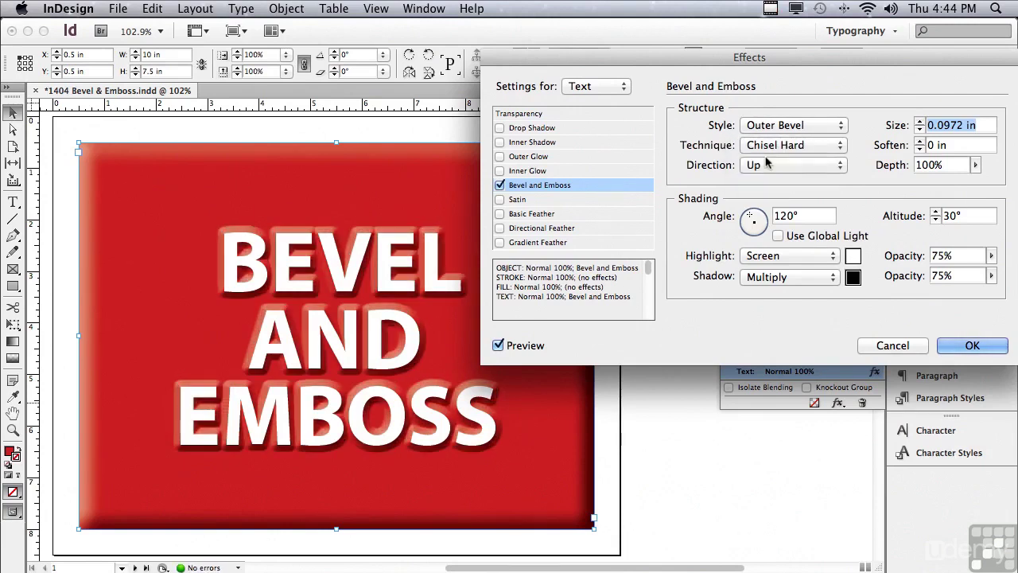
- Try the Chisel Soft technique on the text's bevel and finish with the technique set to Smooth
click(759, 146)
click(760, 160)
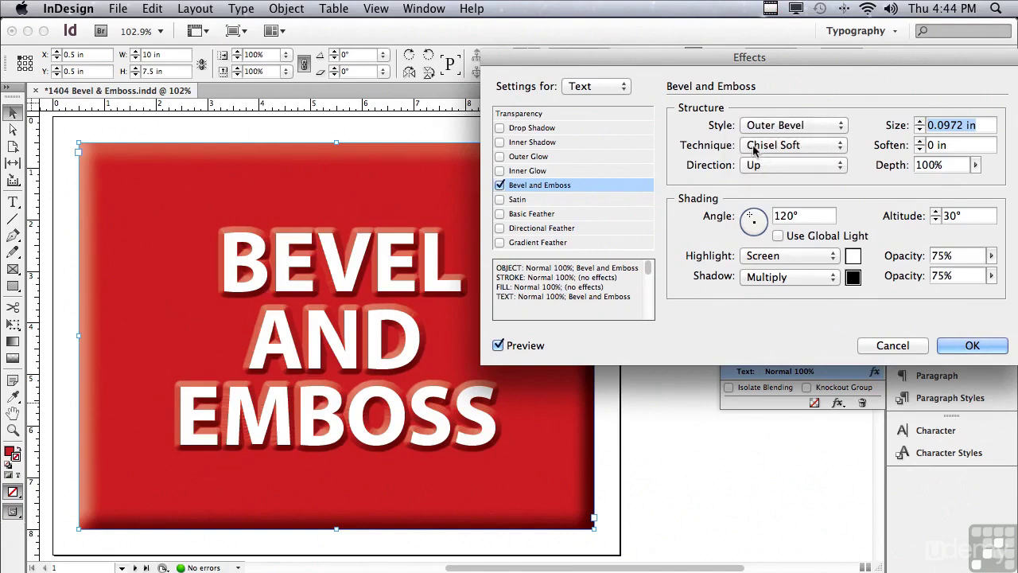
click(755, 144)
click(765, 114)
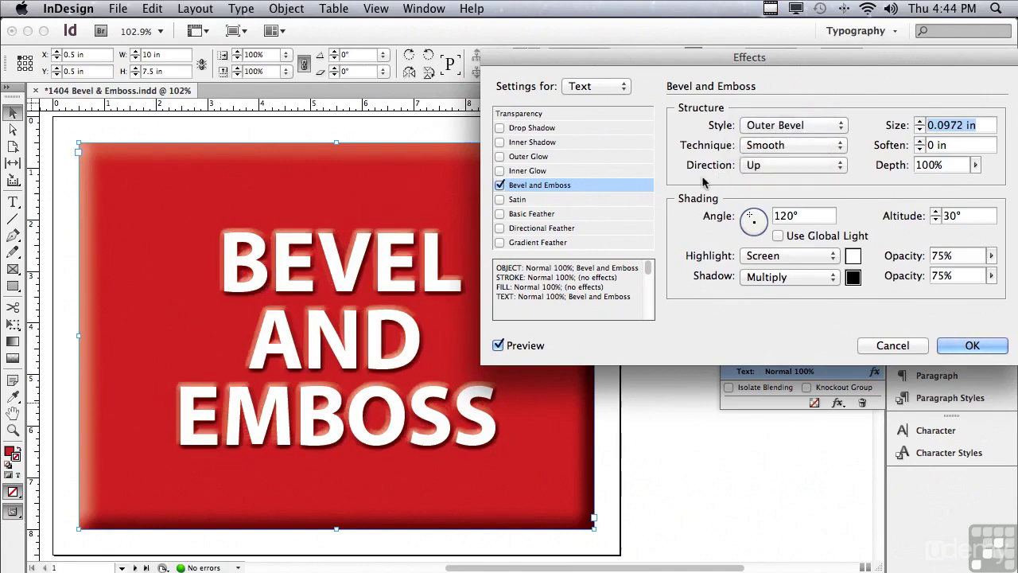
- Try the Down direction on the text's bevel and return the direction to Up
click(752, 165)
click(764, 179)
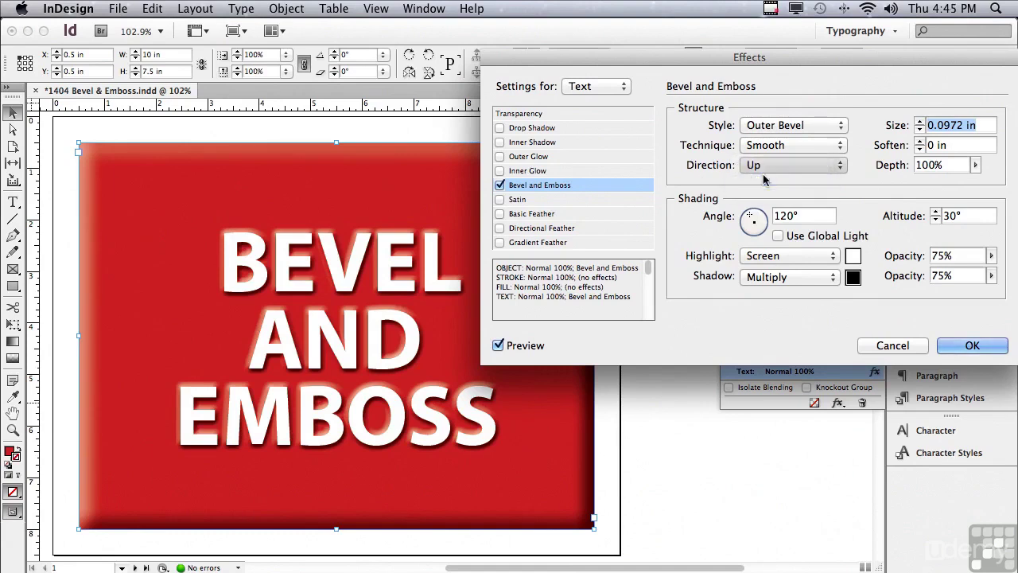
click(762, 166)
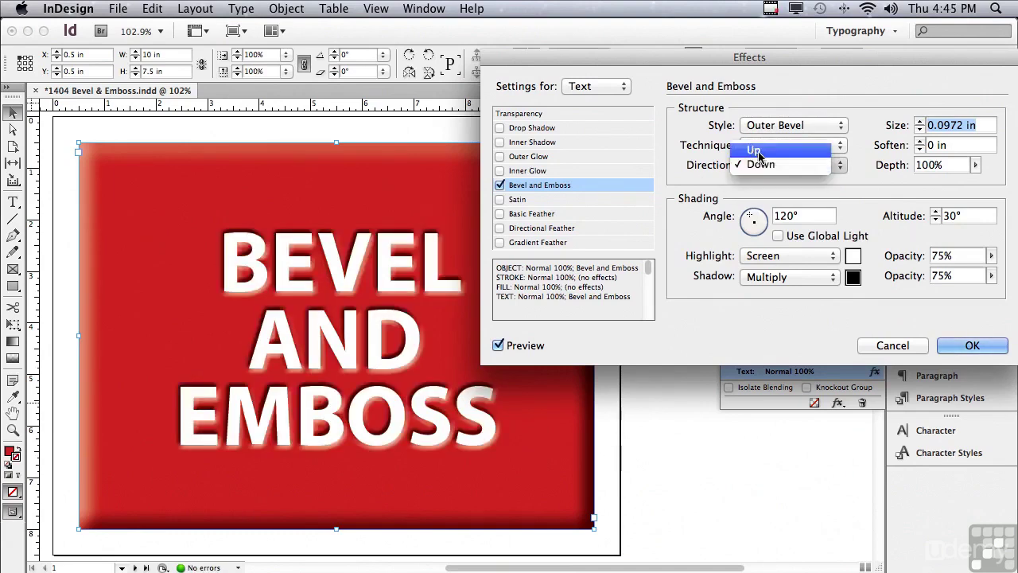
click(756, 151)
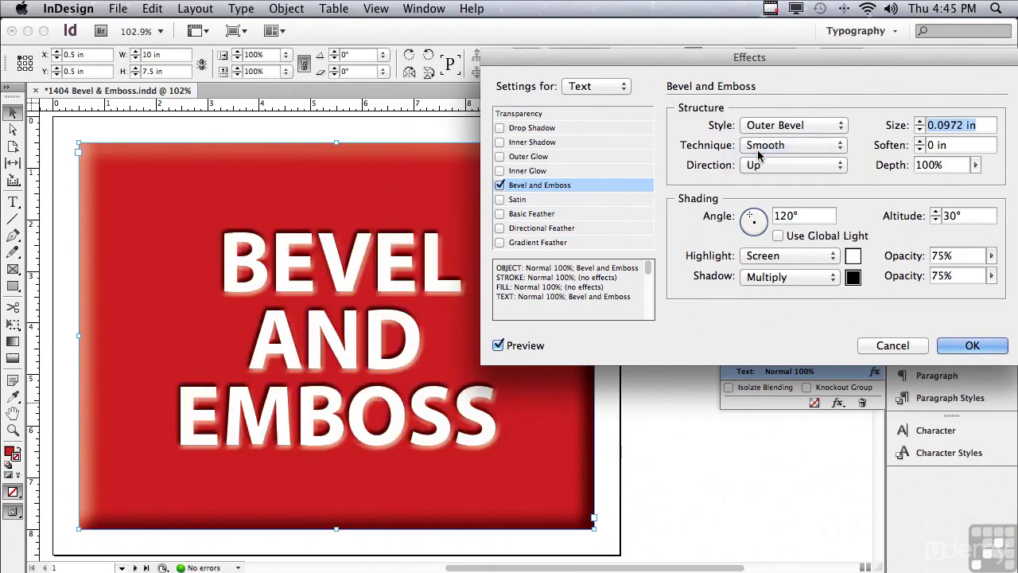
- Set the text bevel's Size to 0.125 in and try a Soften of 0.125 in, ending at 0 in
click(920, 122)
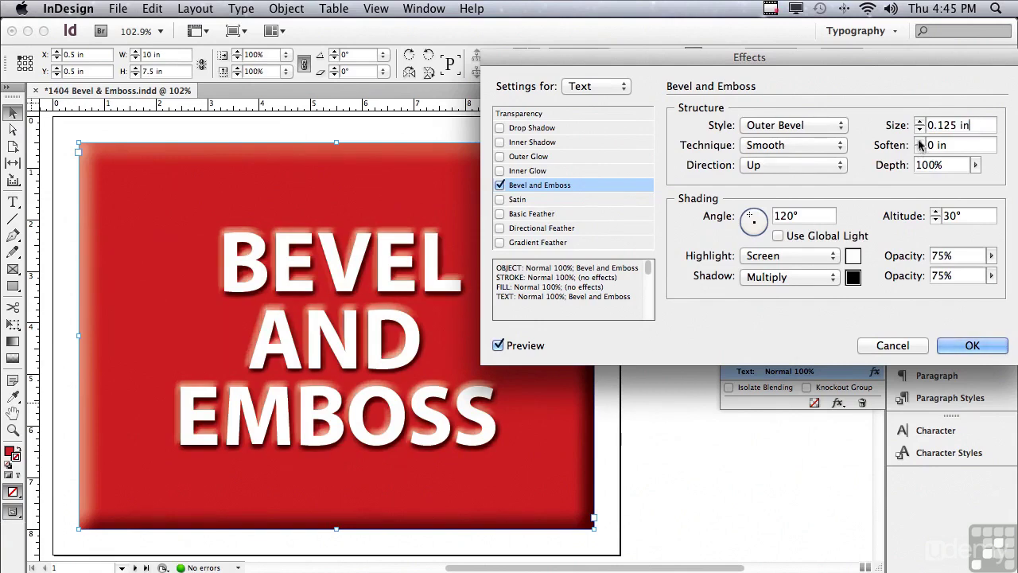
click(919, 142)
click(919, 142)
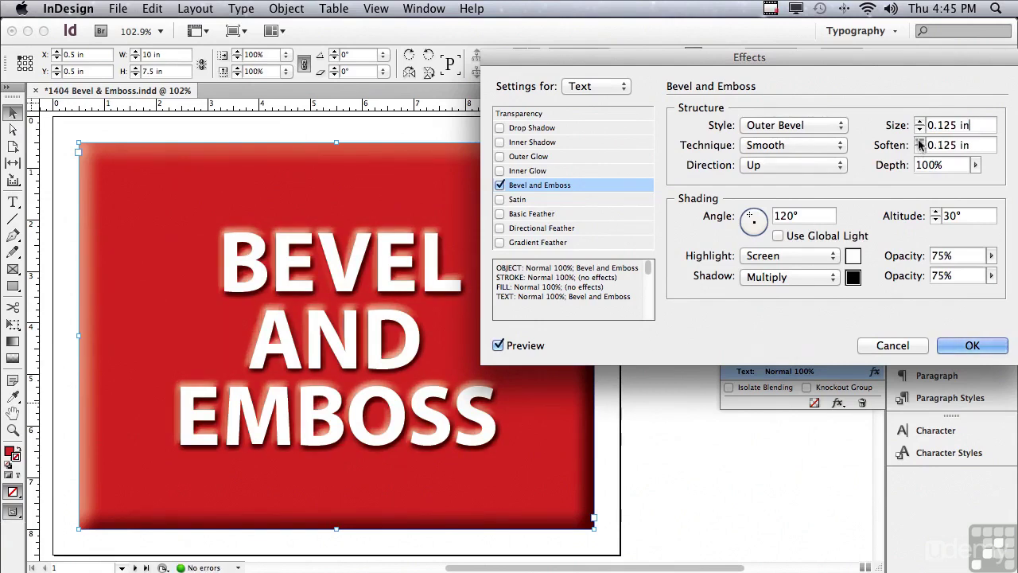
click(919, 150)
click(919, 149)
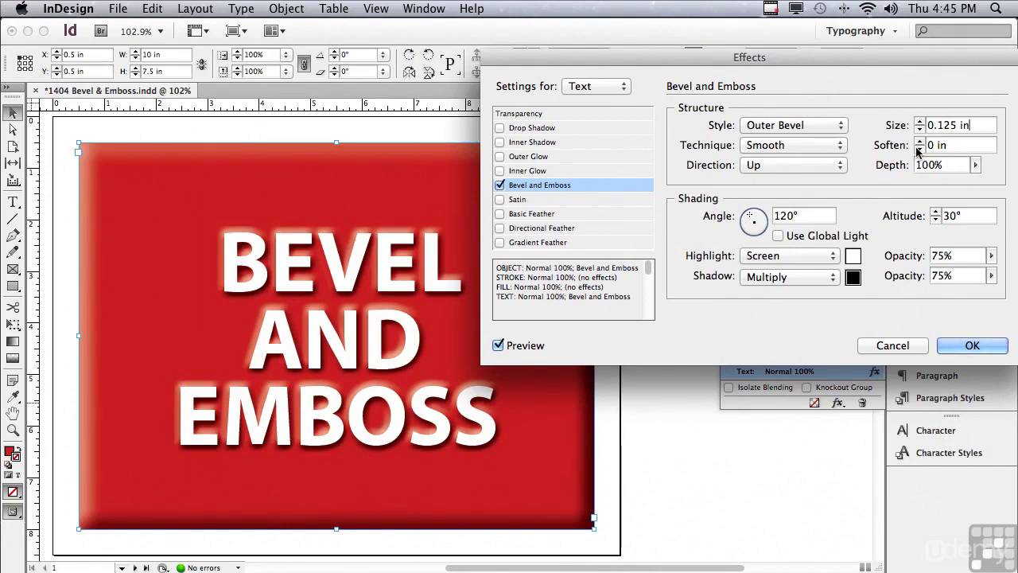
- Try a Depth of 58% on the text's bevel, ending at 100%, and apply the effect
click(975, 165)
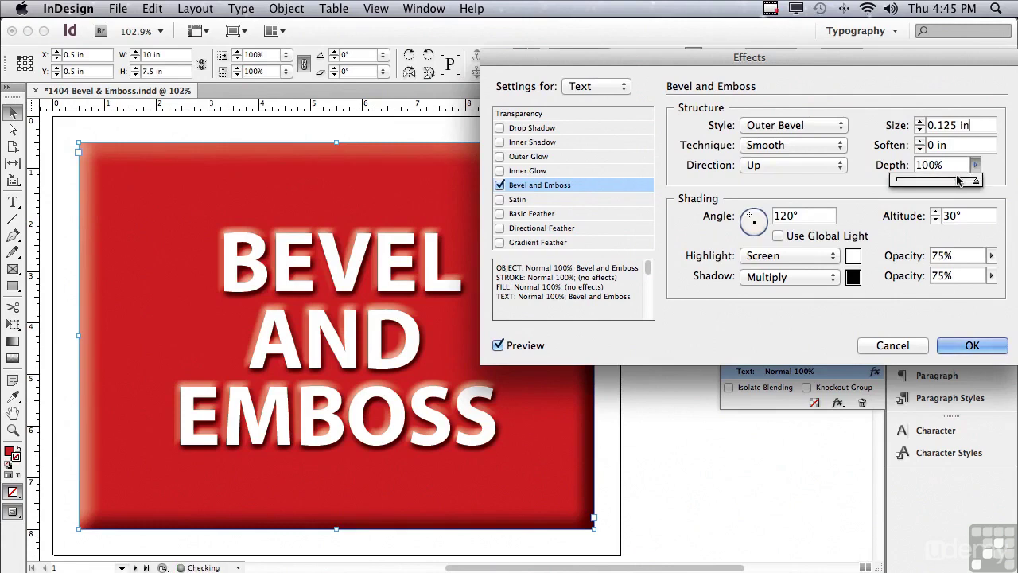
click(943, 181)
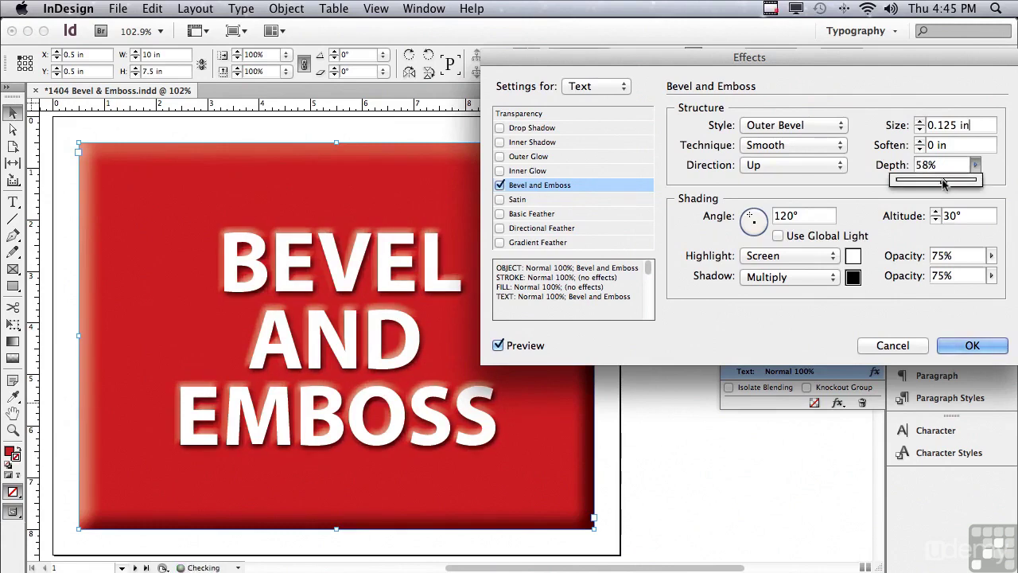
drag(936, 182, 1007, 183)
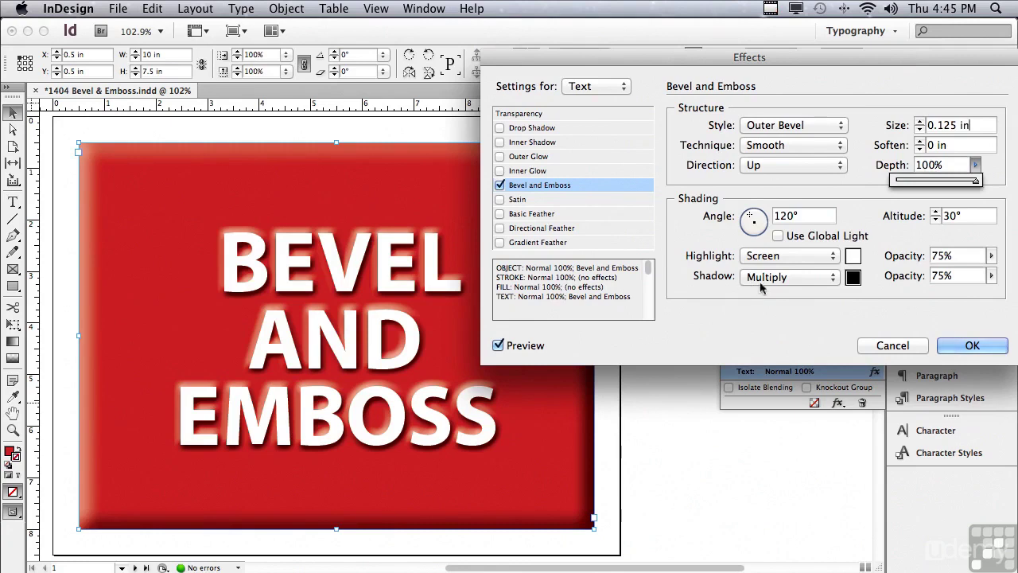
click(972, 346)
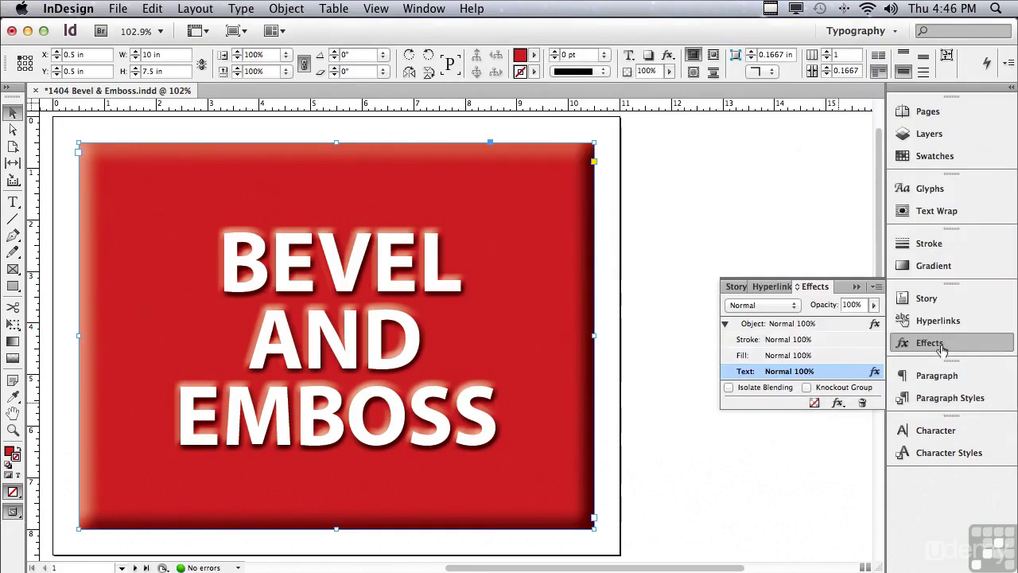
- Add a Bevel and Emboss effect in the Emboss style to only the text of the red frame on page 2
scroll(882, 254, down, 10)
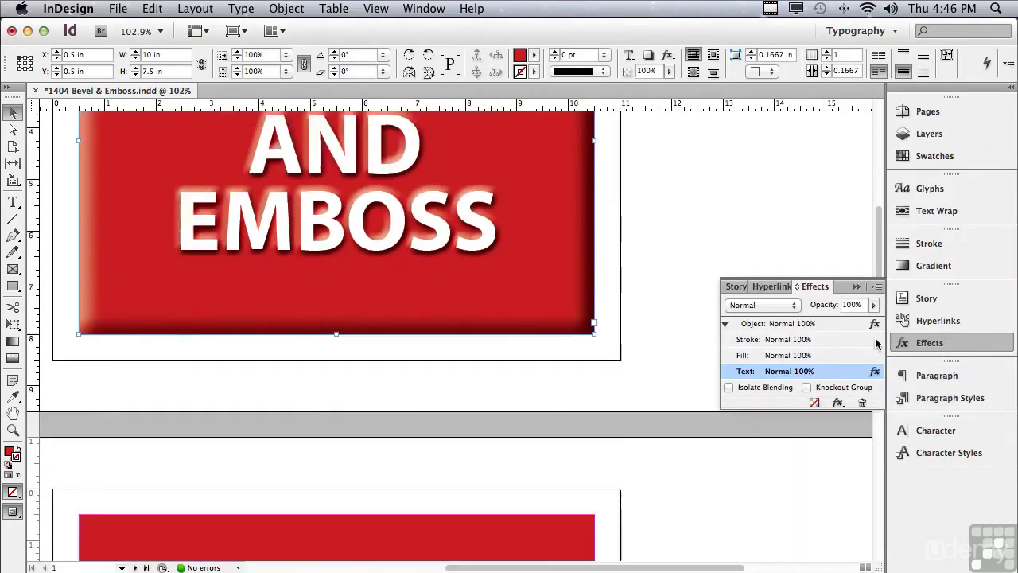
scroll(867, 461, down, 2)
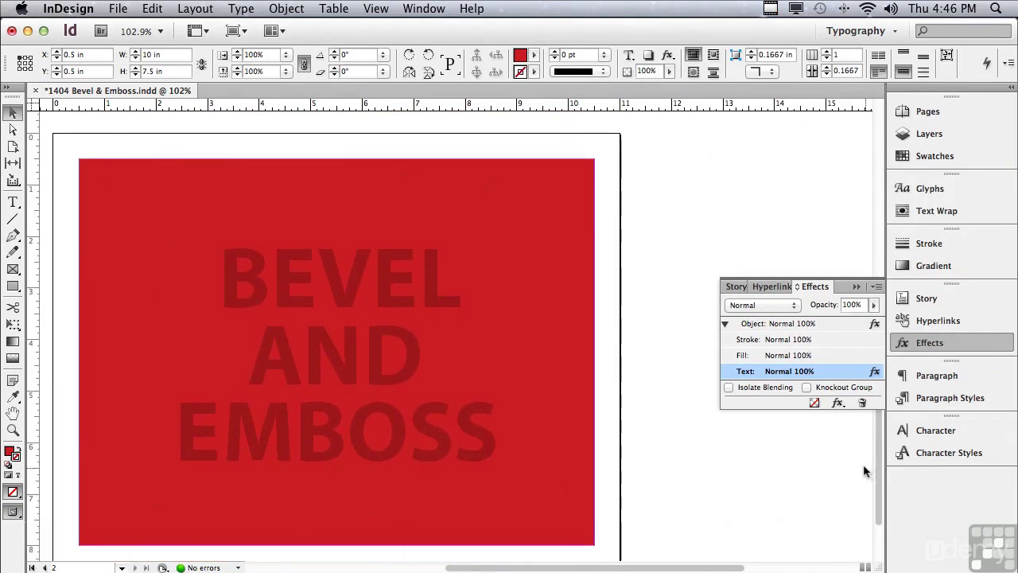
click(451, 197)
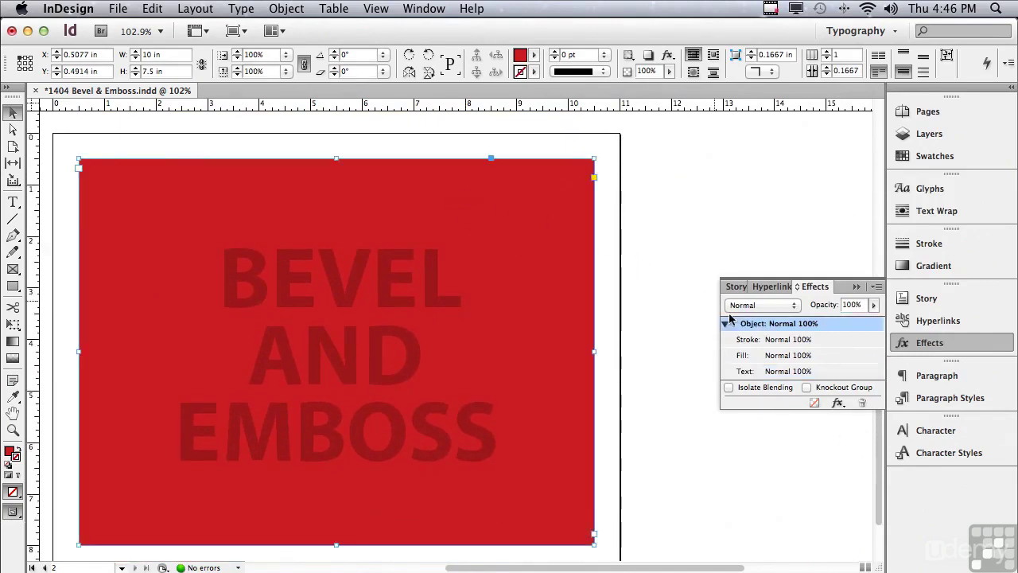
click(770, 371)
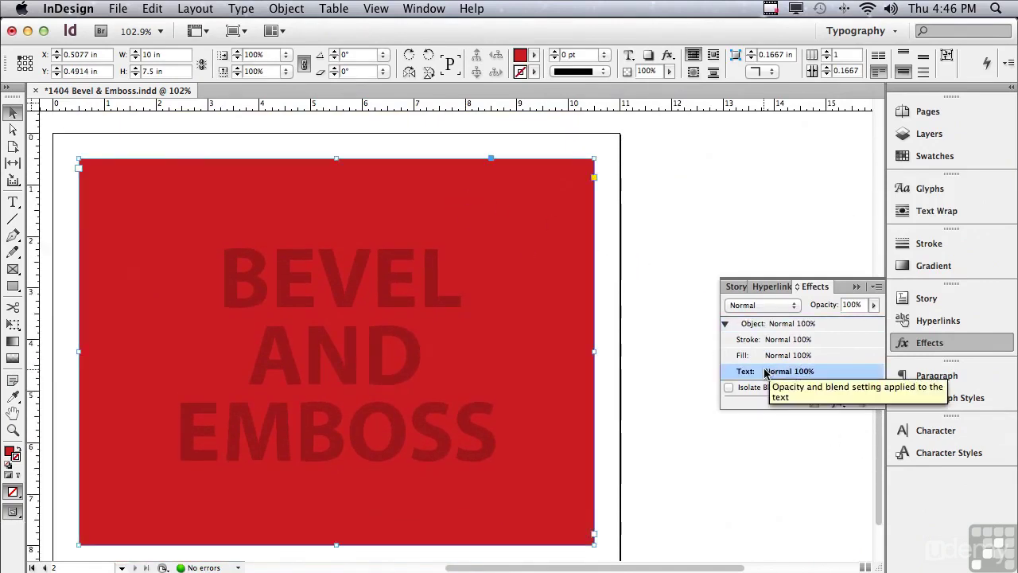
click(838, 404)
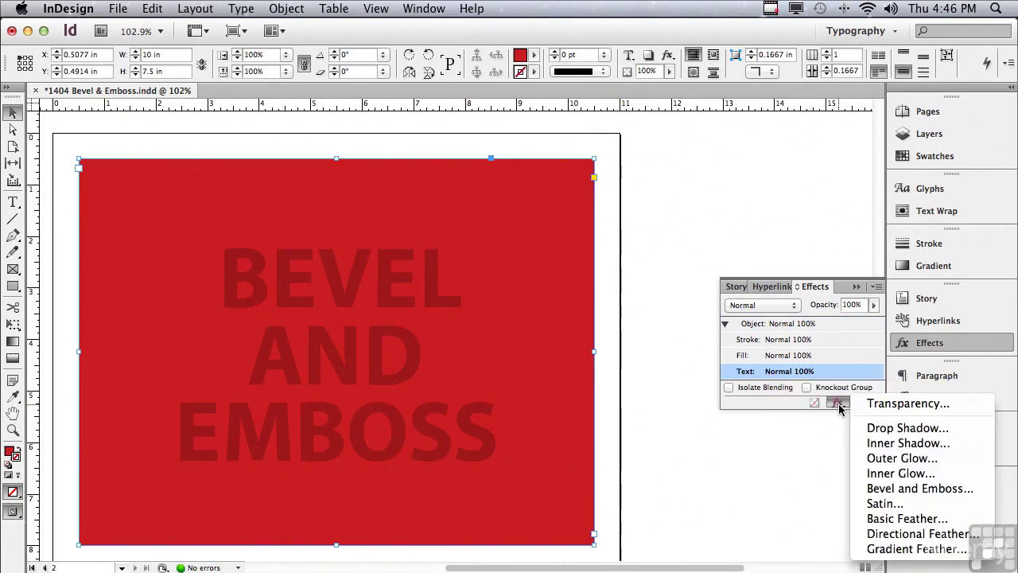
click(881, 488)
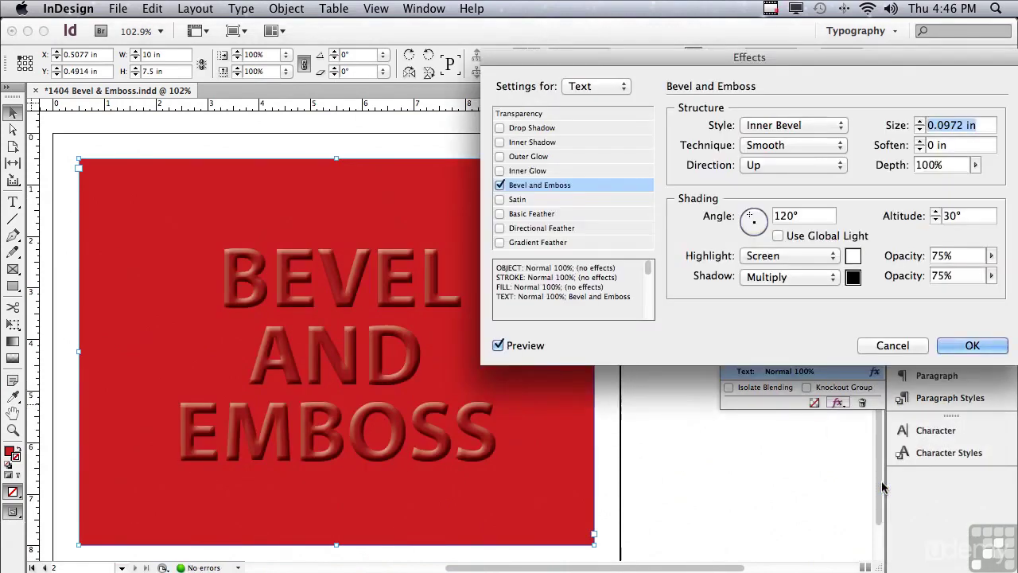
click(752, 125)
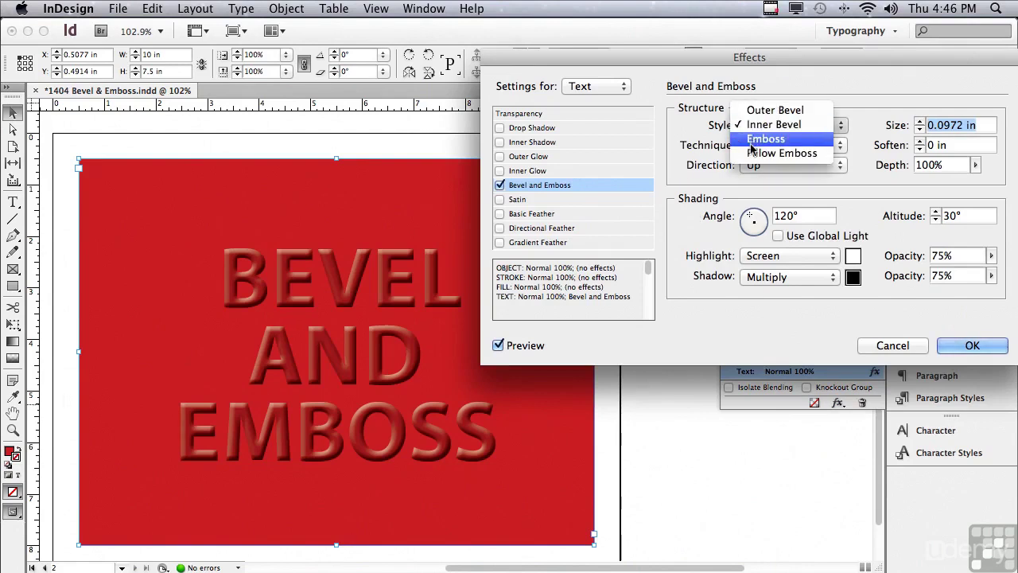
click(752, 140)
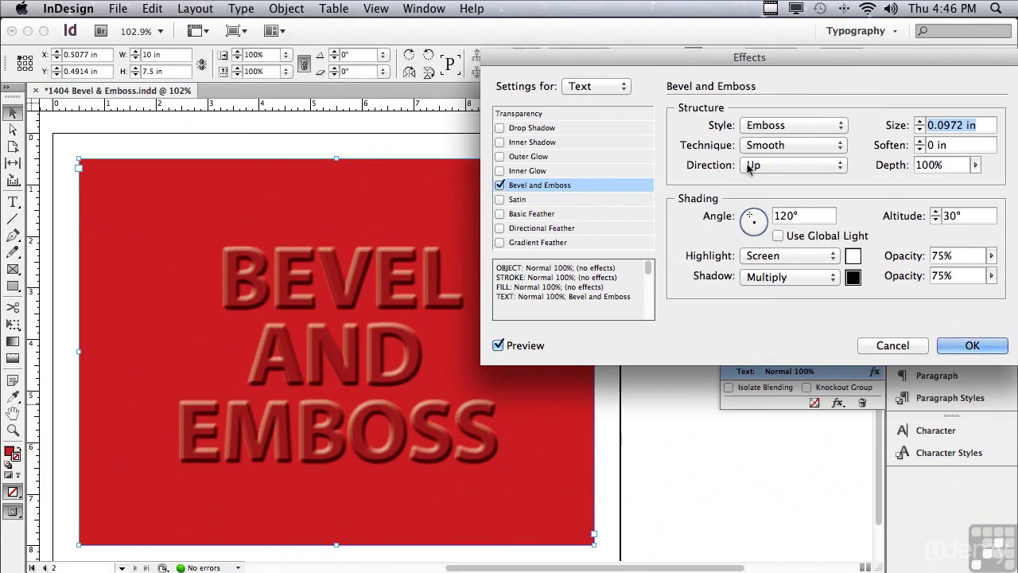
- Set the text emboss direction to Down and adjust its light source to a 136° angle and 28° altitude
click(750, 165)
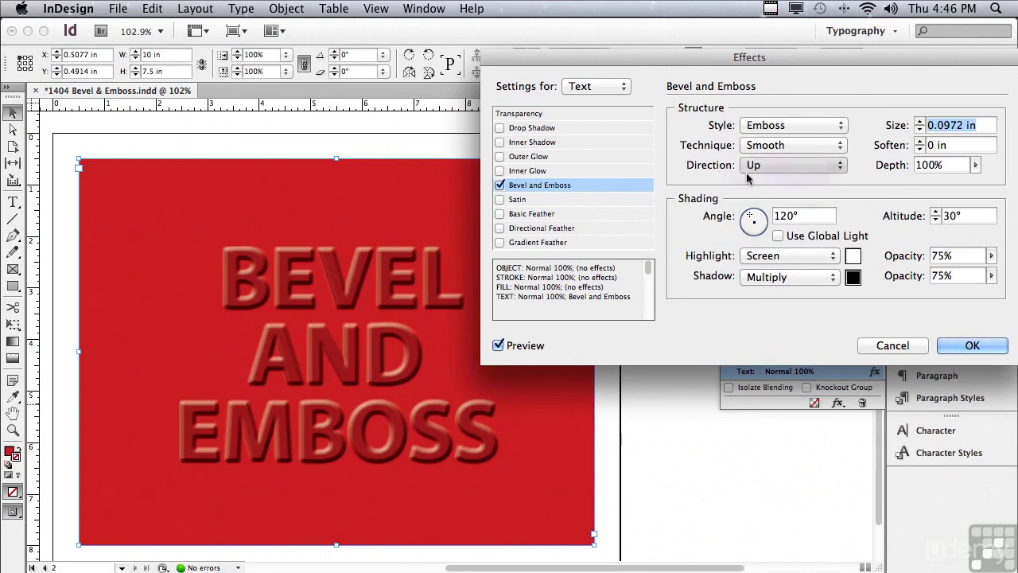
click(747, 178)
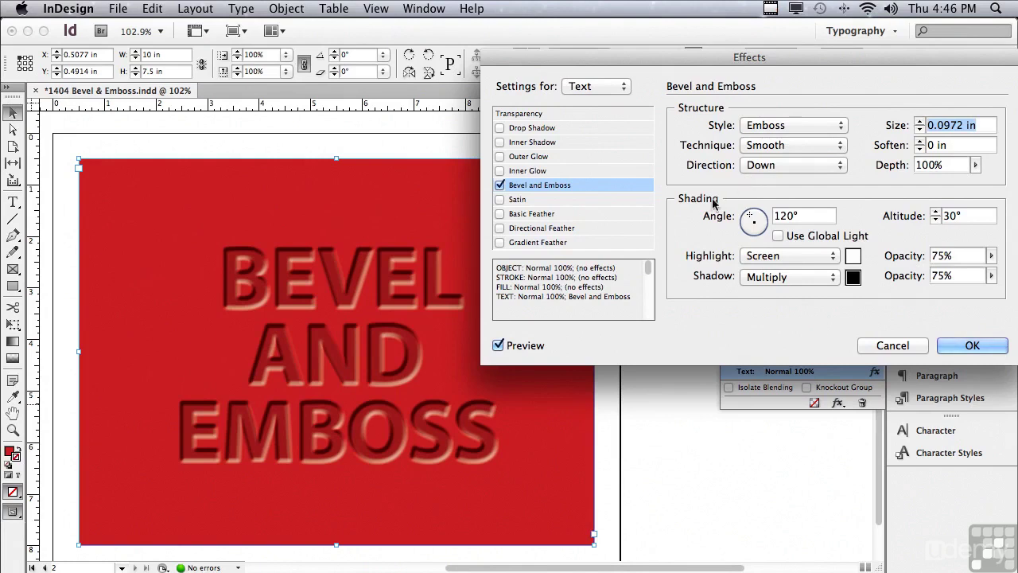
drag(749, 219, 748, 220)
click(749, 218)
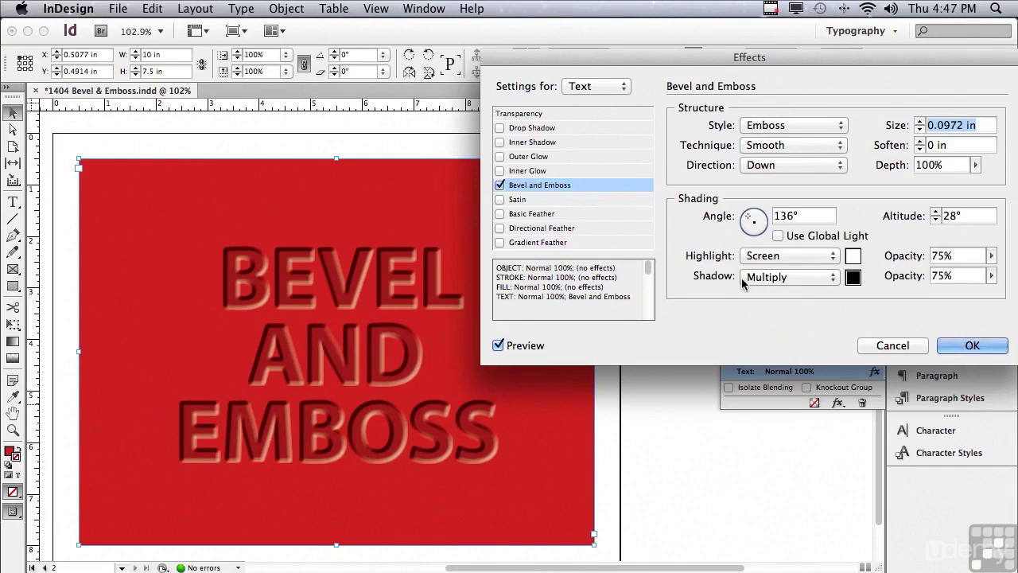
- Change the text effect's style to Pillow Emboss with the direction Up, and apply the effect
click(767, 127)
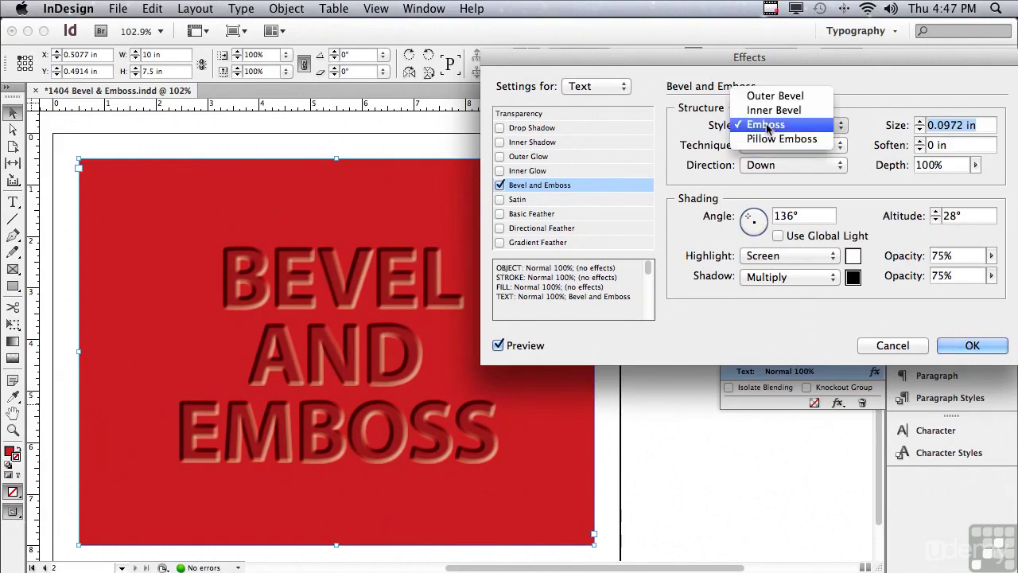
click(768, 139)
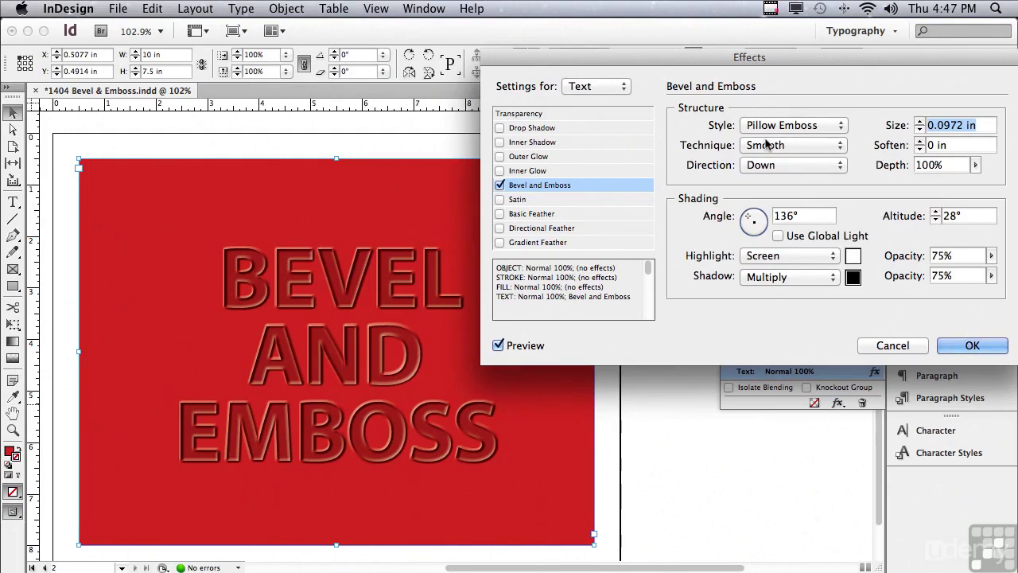
click(753, 169)
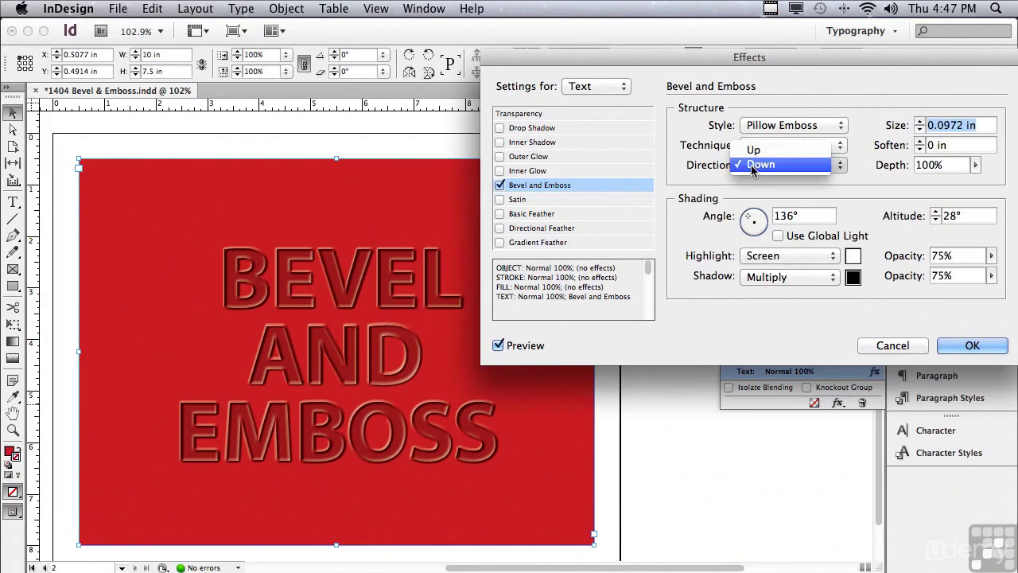
click(753, 150)
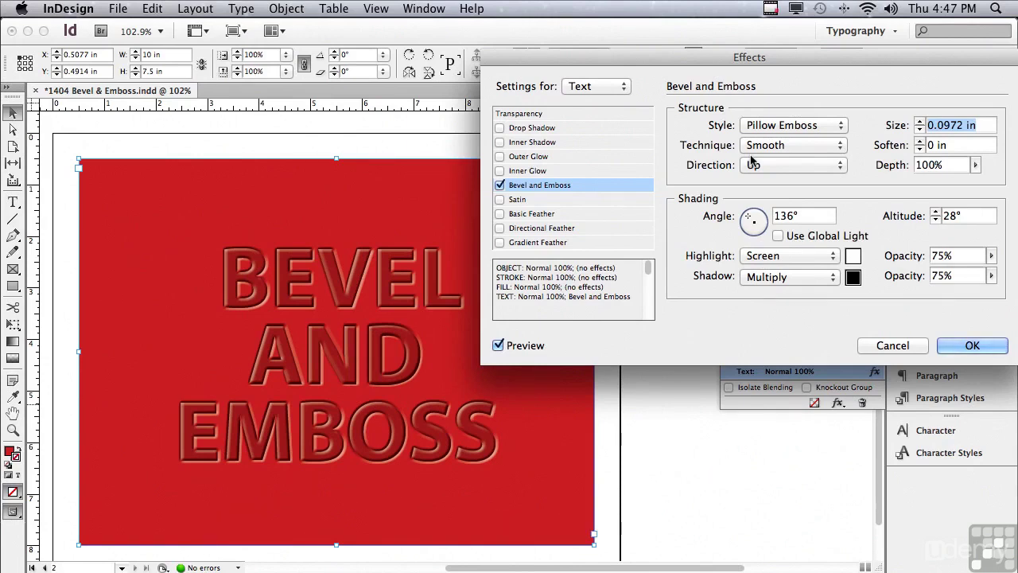
click(969, 345)
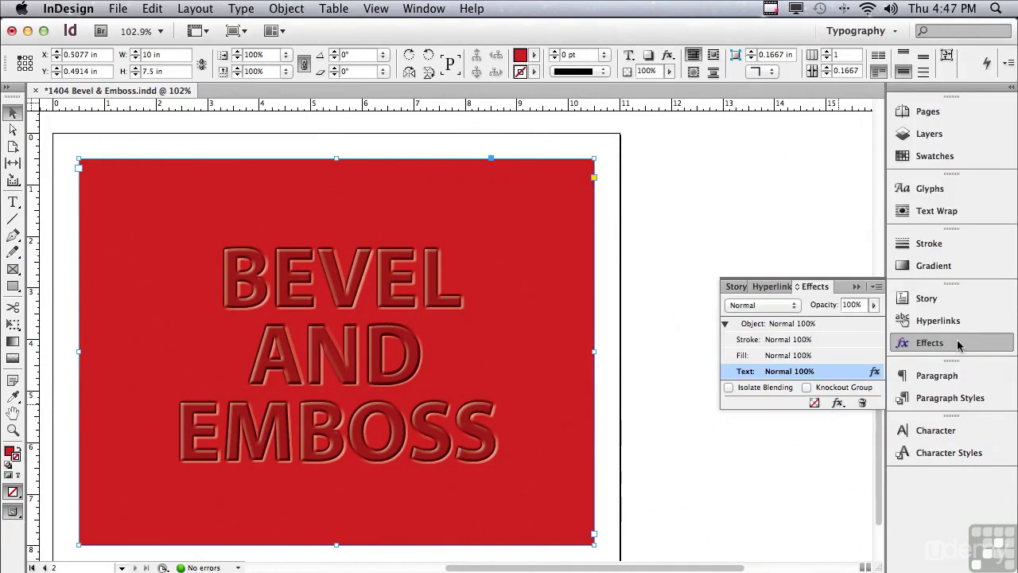